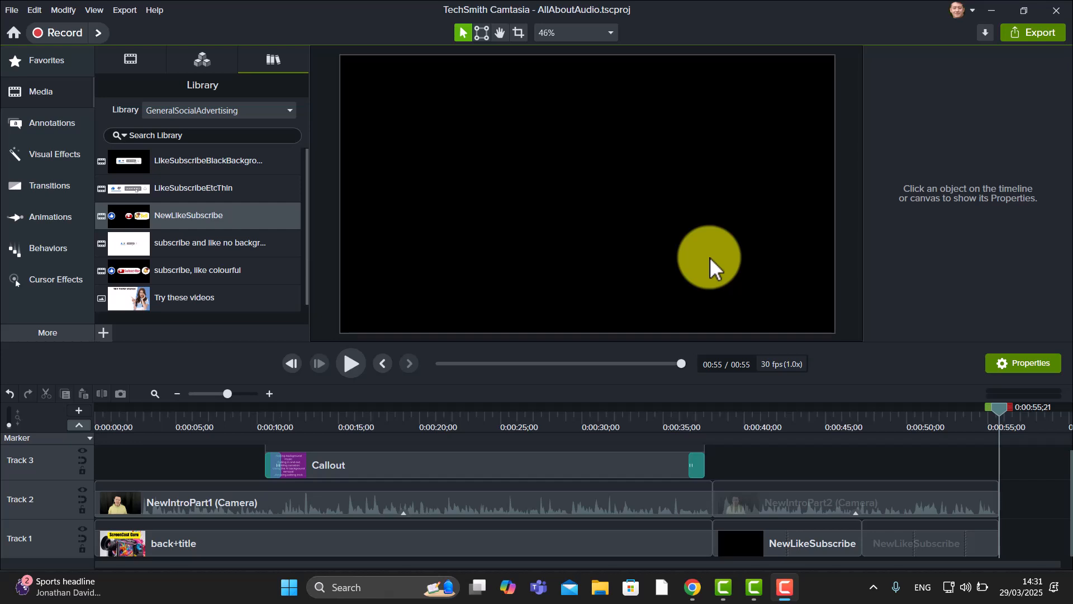
# Step: Enlarge the timeline area and move all clips up one track, leaving Track 1 empty
pyautogui.moveTo(484, 340); pyautogui.dragTo(491, 313)
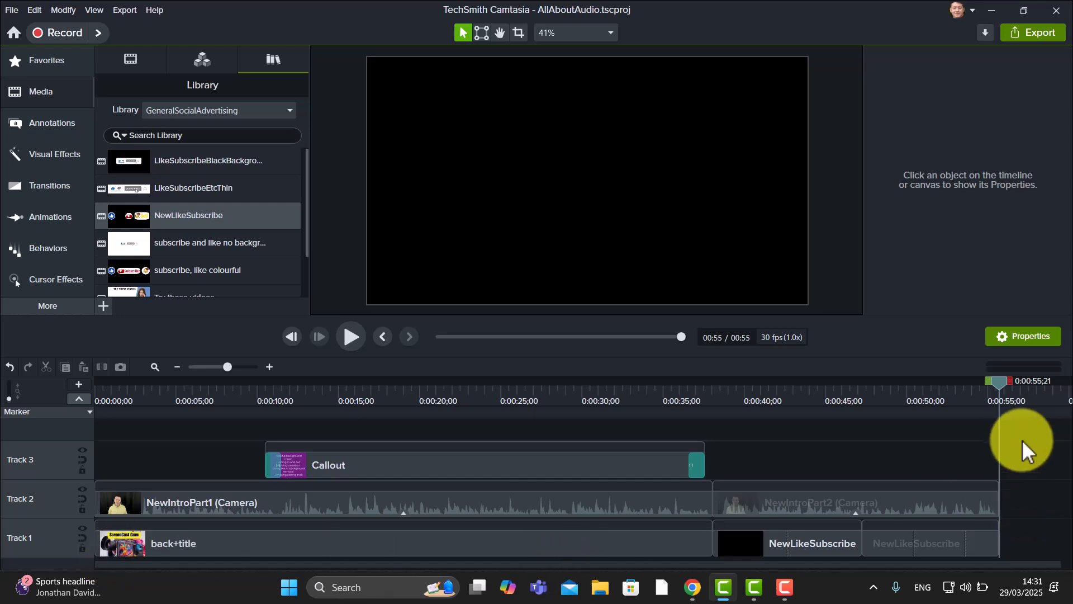
pyautogui.moveTo(1026, 433); pyautogui.dragTo(124, 499)
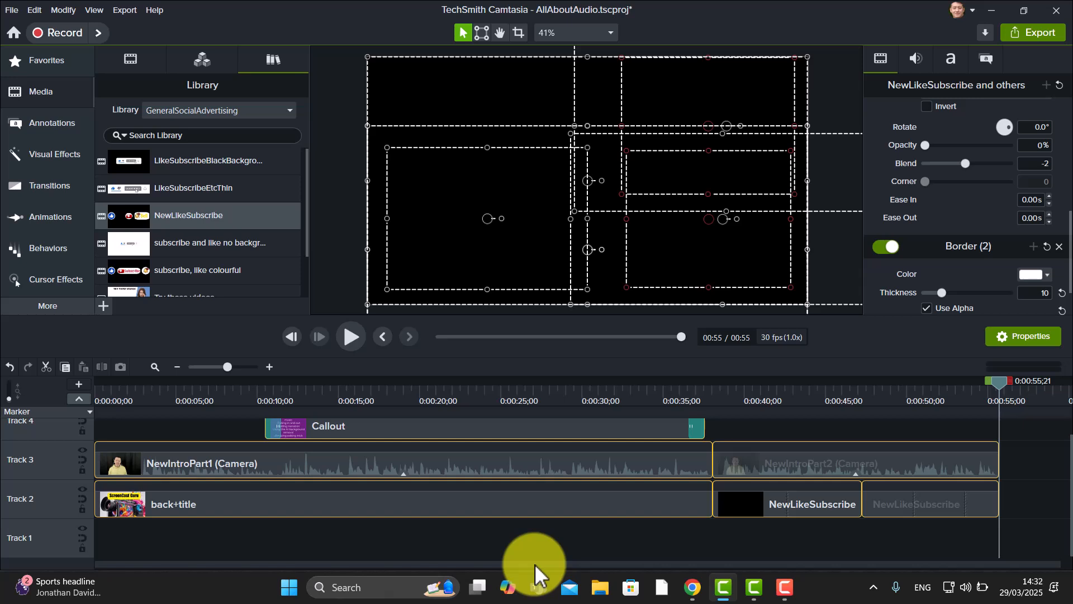
# Step: Switch the library to Camtasia 2025 and expand its Audio folder to show the music tracks
pyautogui.click(287, 112)
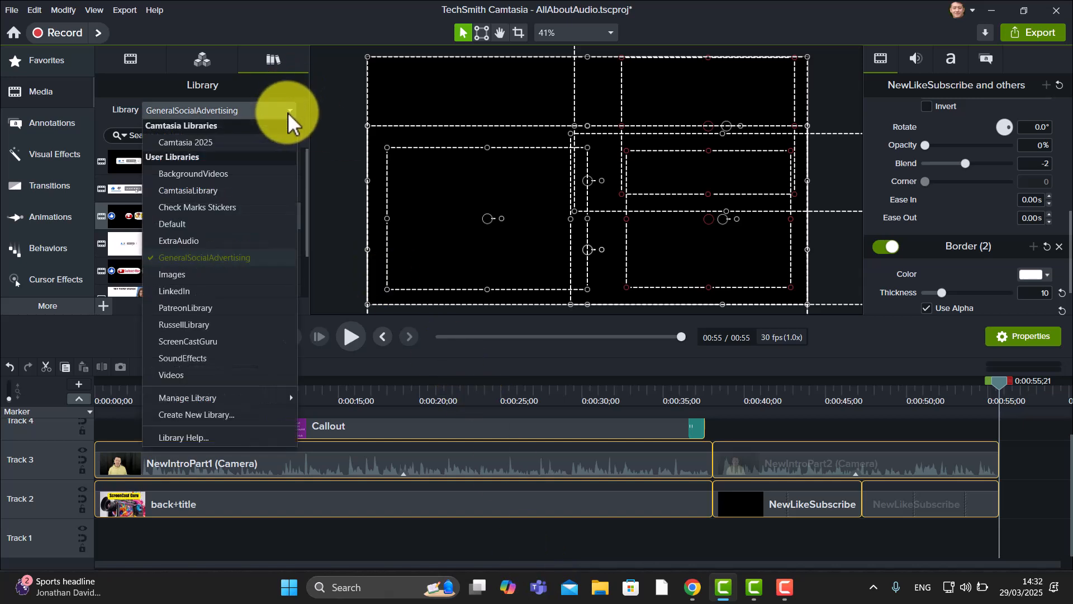
pyautogui.click(200, 142)
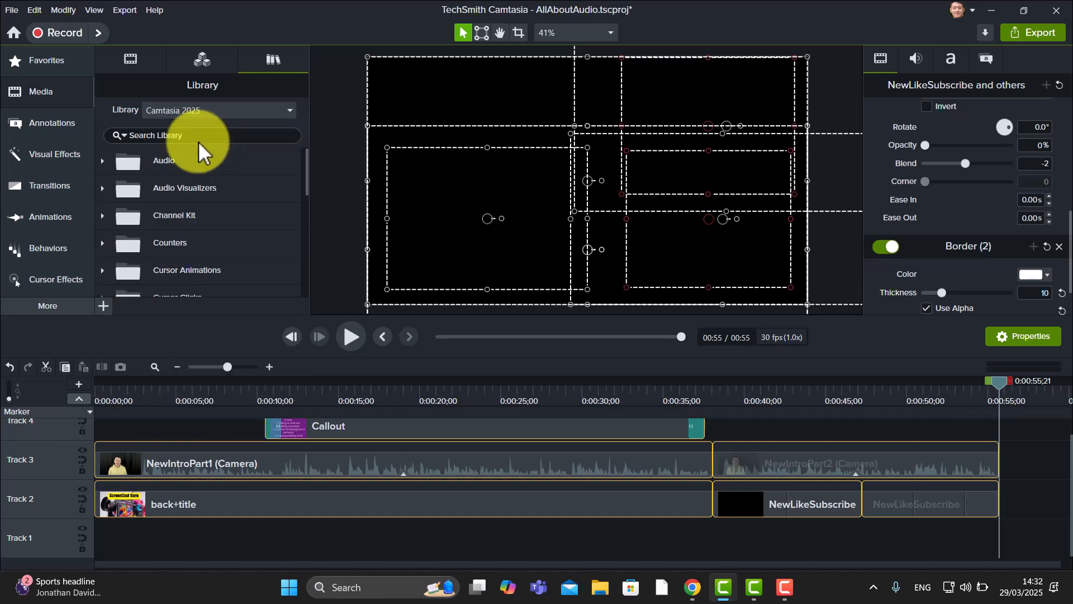
pyautogui.click(550, 187)
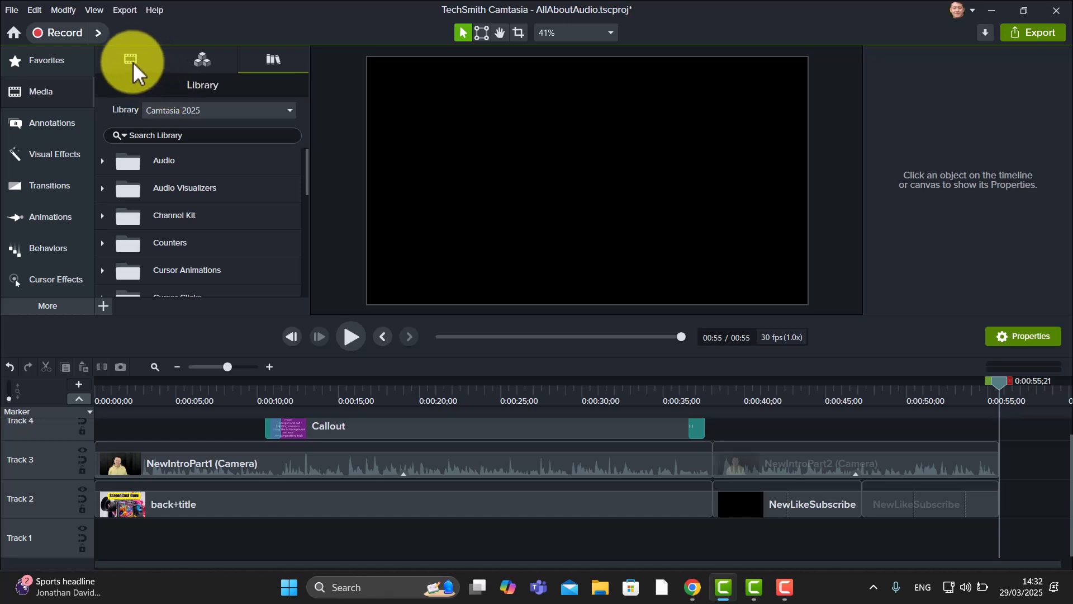
pyautogui.click(40, 93)
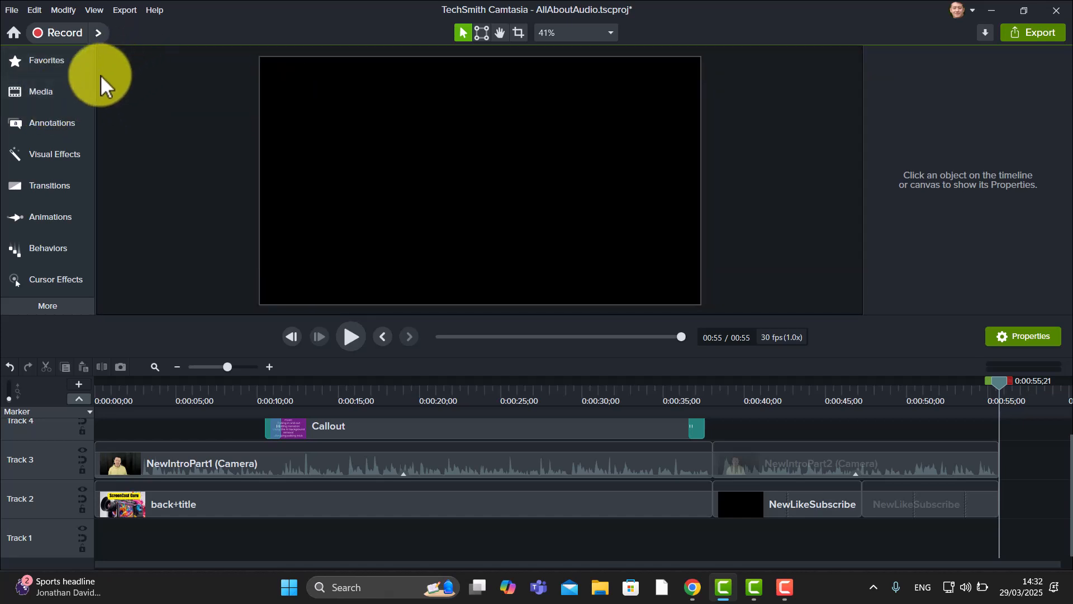
pyautogui.click(63, 91)
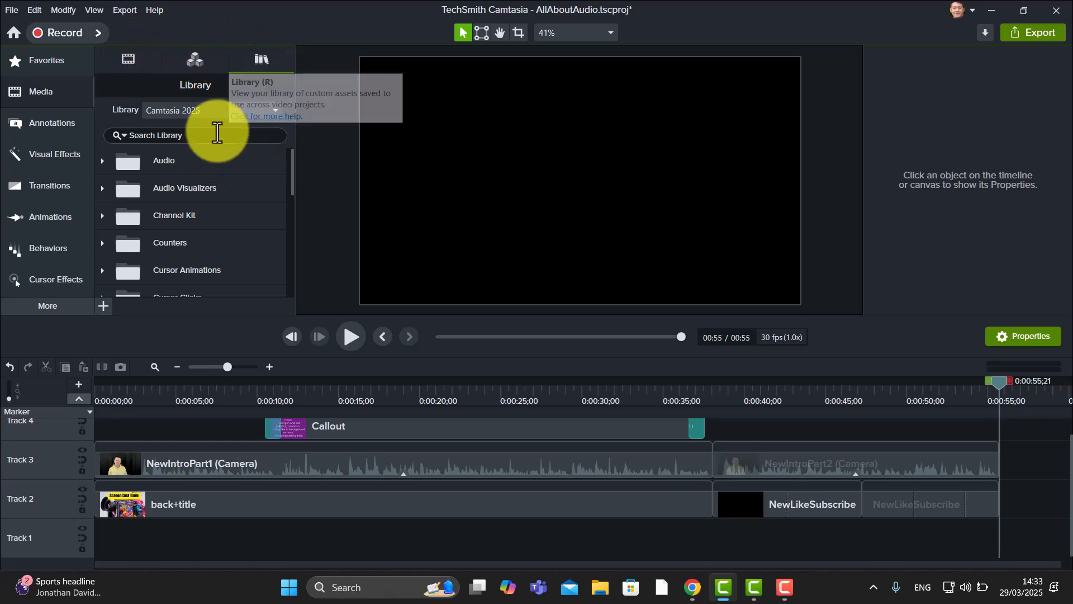
pyautogui.click(276, 110)
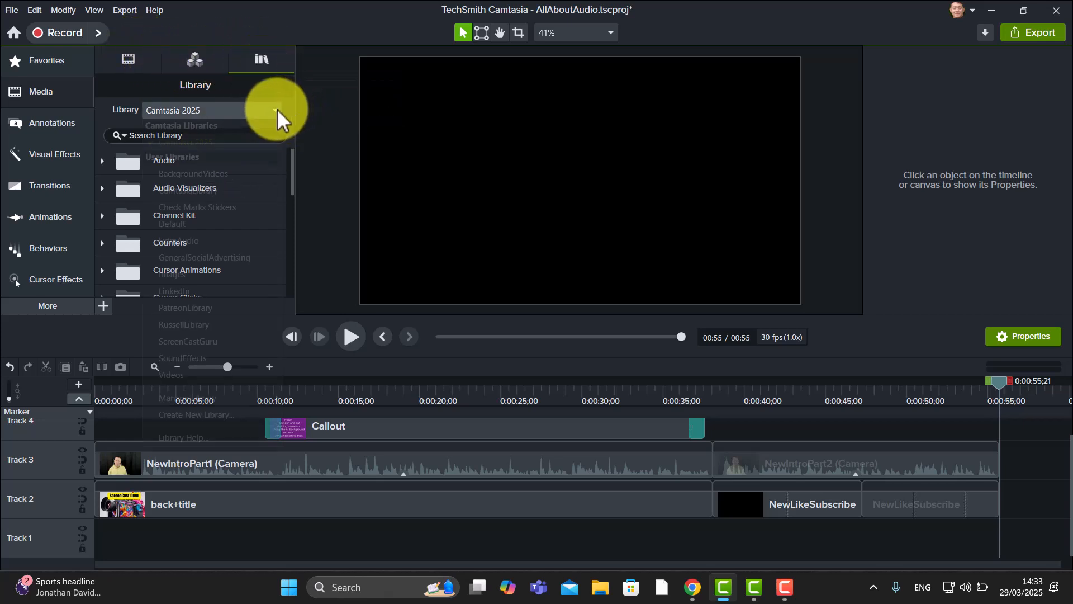
pyautogui.click(174, 142)
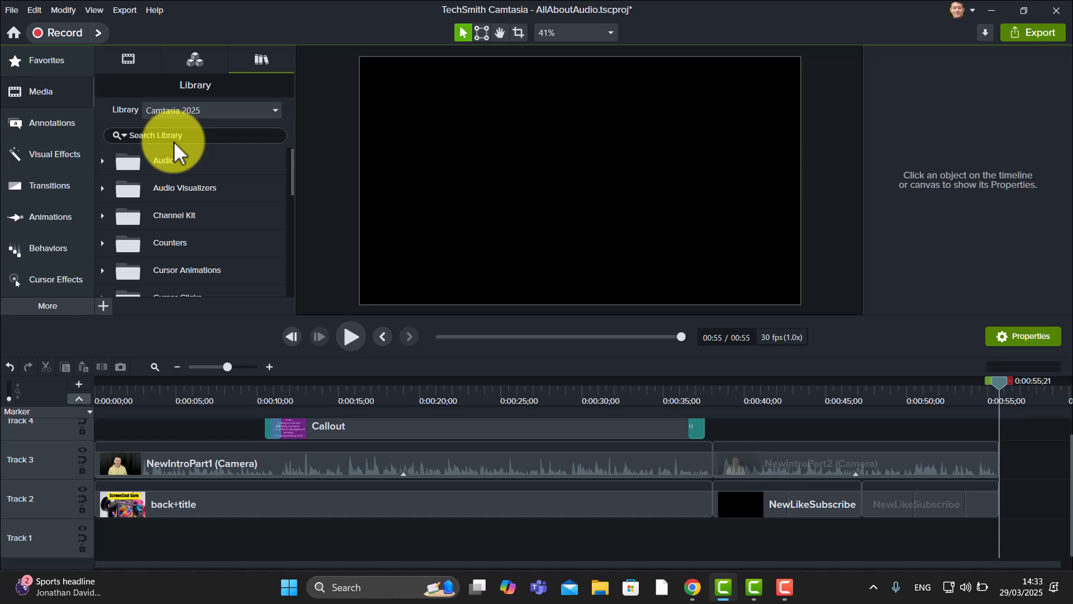
pyautogui.click(102, 163)
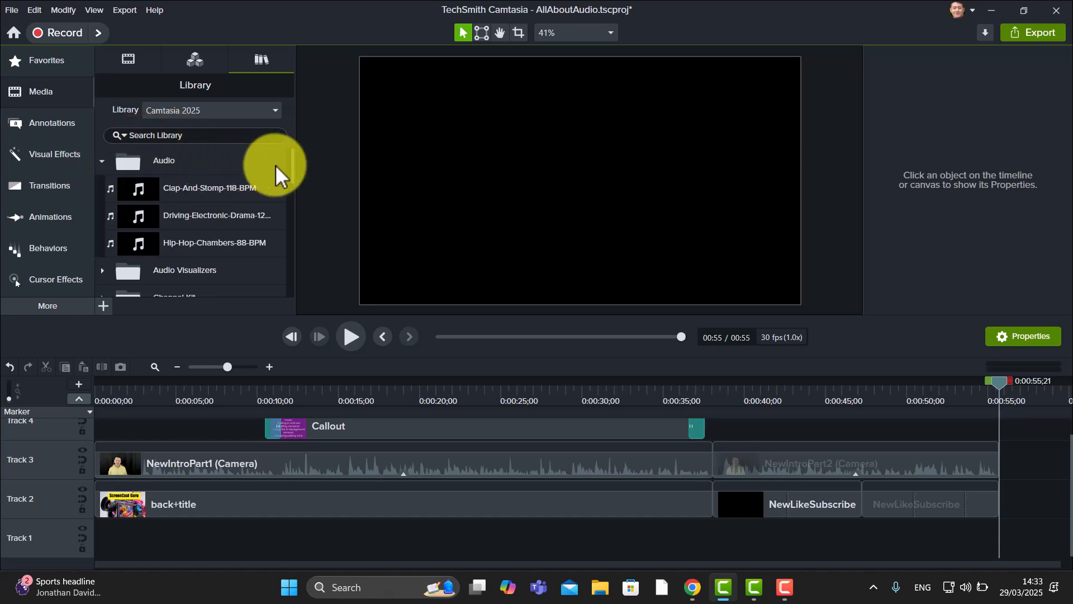
pyautogui.moveTo(293, 166)
pyautogui.mouseDown()
pyautogui.moveTo(293, 185)
pyautogui.moveTo(294, 173)
pyautogui.mouseUp()
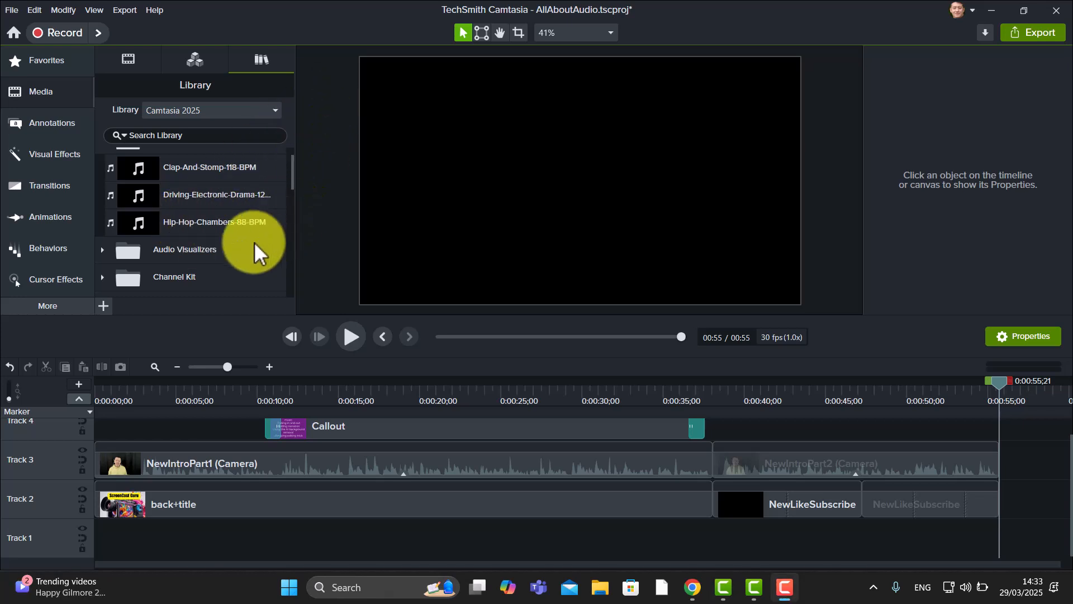
# Step: Preview the Hip-Hop-Chambers-88-BPM music and place it on the empty Track 1 at the start of the timeline
pyautogui.doubleClick(180, 229)
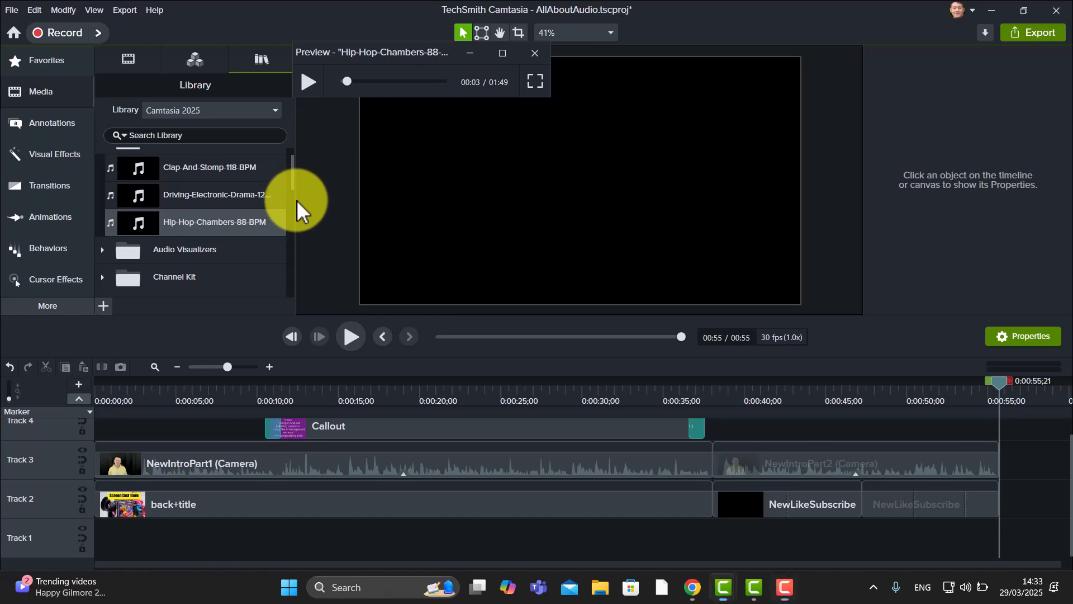
pyautogui.moveTo(167, 222); pyautogui.dragTo(322, 457)
pyautogui.moveTo(276, 552); pyautogui.dragTo(76, 537)
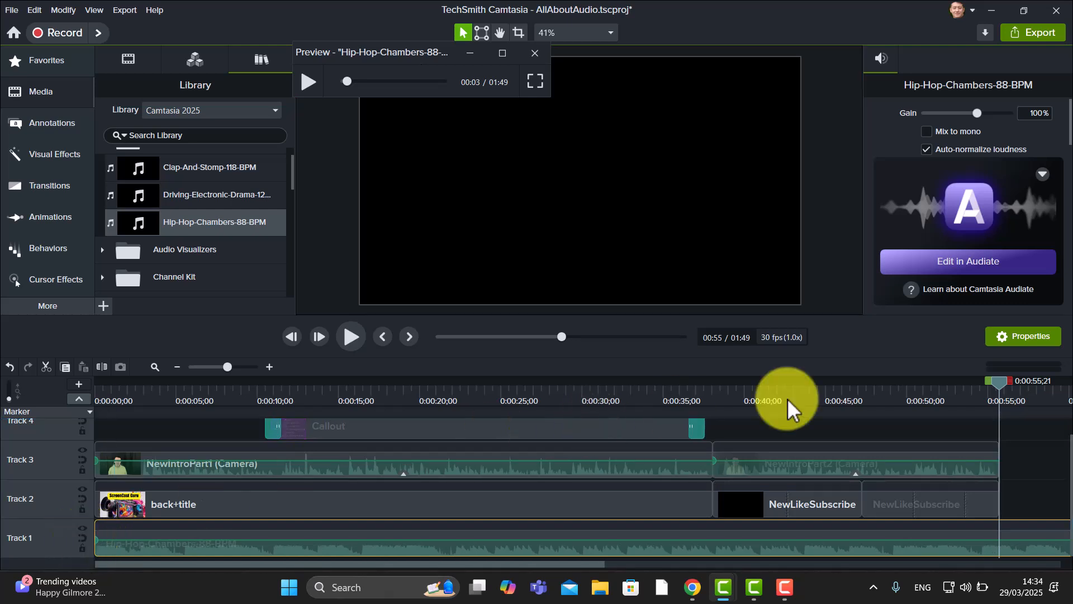
# Step: Split the music clip at 0:00:55;22, where the video ends, and delete the excess part after it
pyautogui.moveTo(999, 384)
pyautogui.mouseDown()
pyautogui.moveTo(1009, 383)
pyautogui.moveTo(965, 394)
pyautogui.moveTo(1011, 397)
pyautogui.moveTo(1001, 394)
pyautogui.mouseUp()
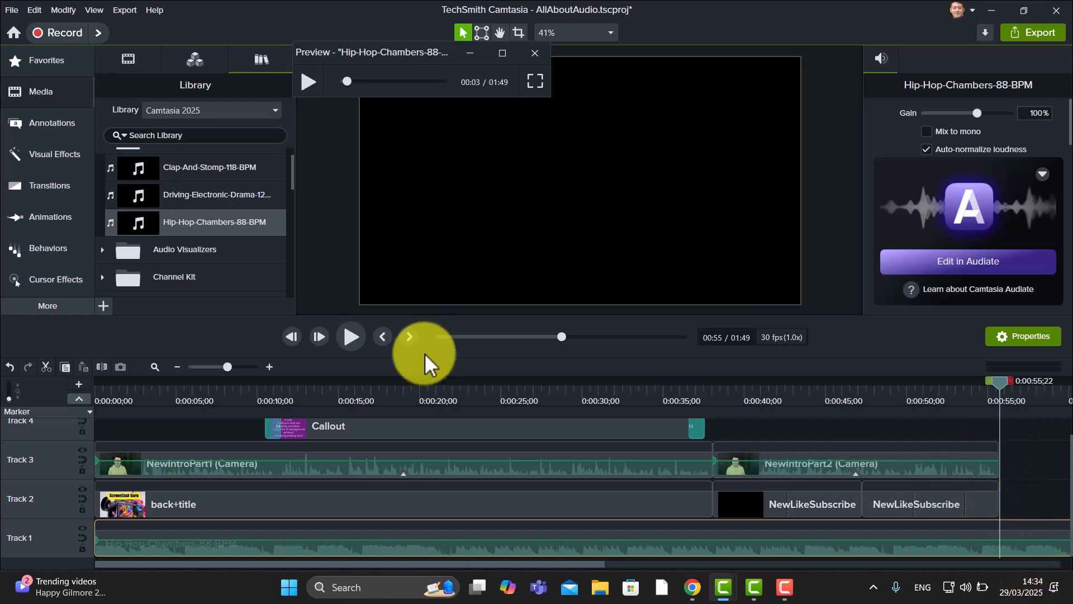
pyautogui.click(102, 366)
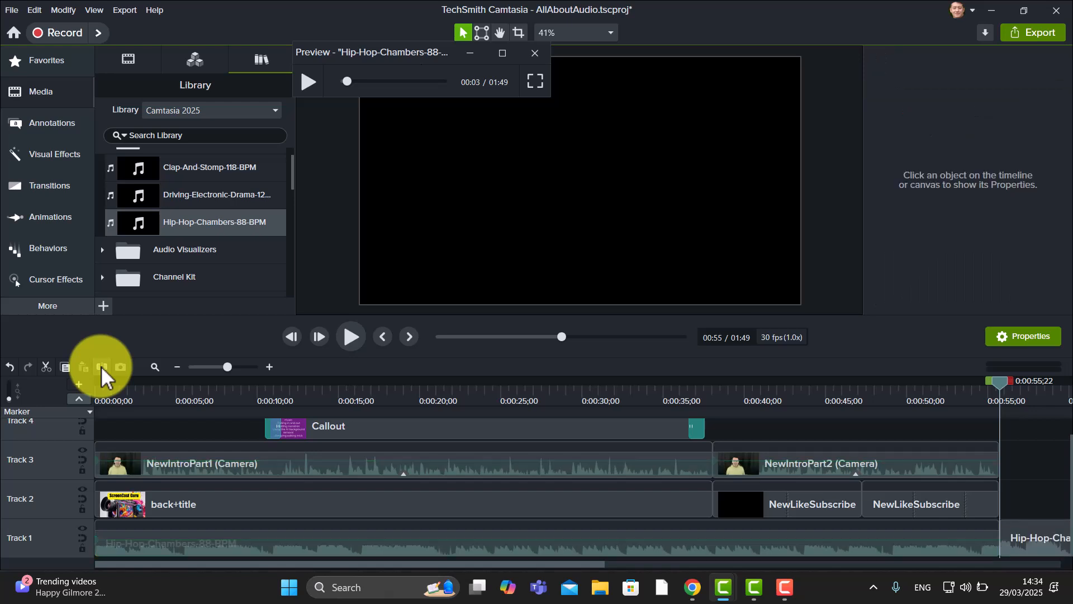
pyautogui.click(1050, 546)
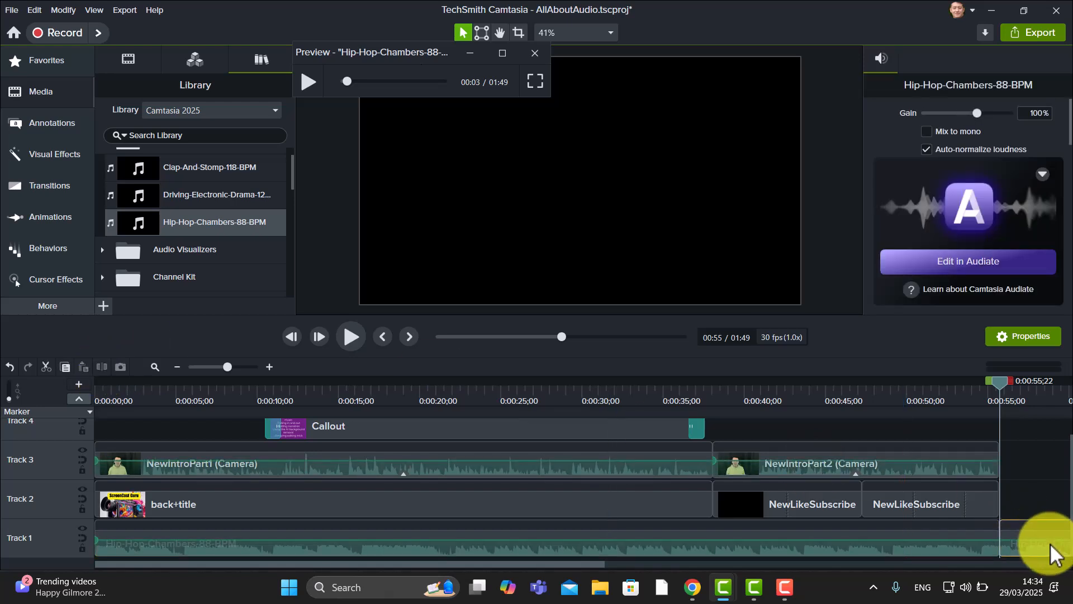
pyautogui.press('Delete')
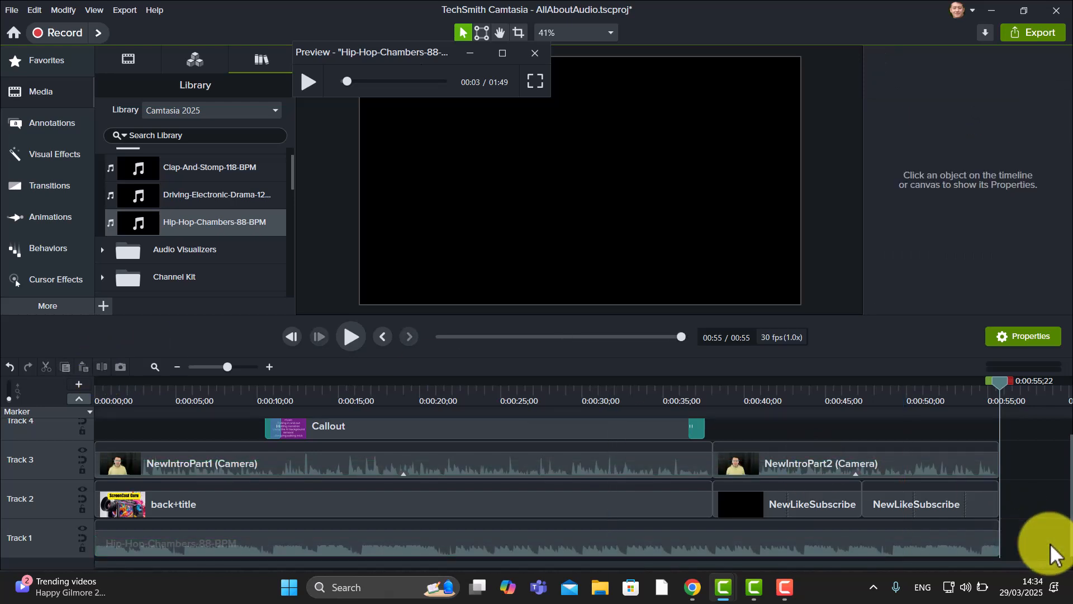
# Step: Play the project from the beginning and check how the music sounds against the voice, including near the ending
pyautogui.moveTo(998, 382); pyautogui.dragTo(40, 428)
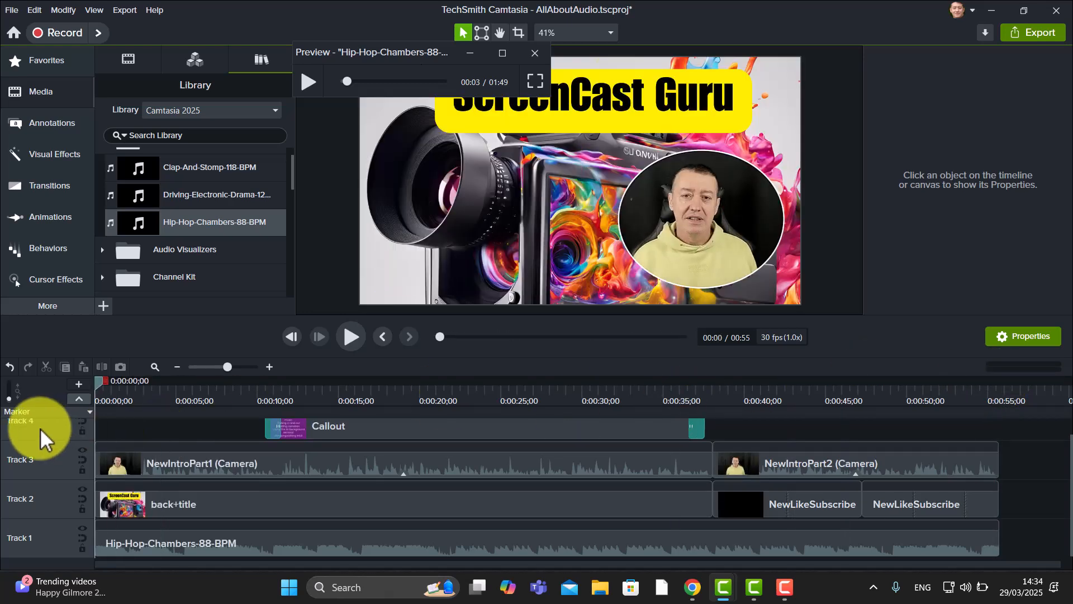
pyautogui.click(350, 338)
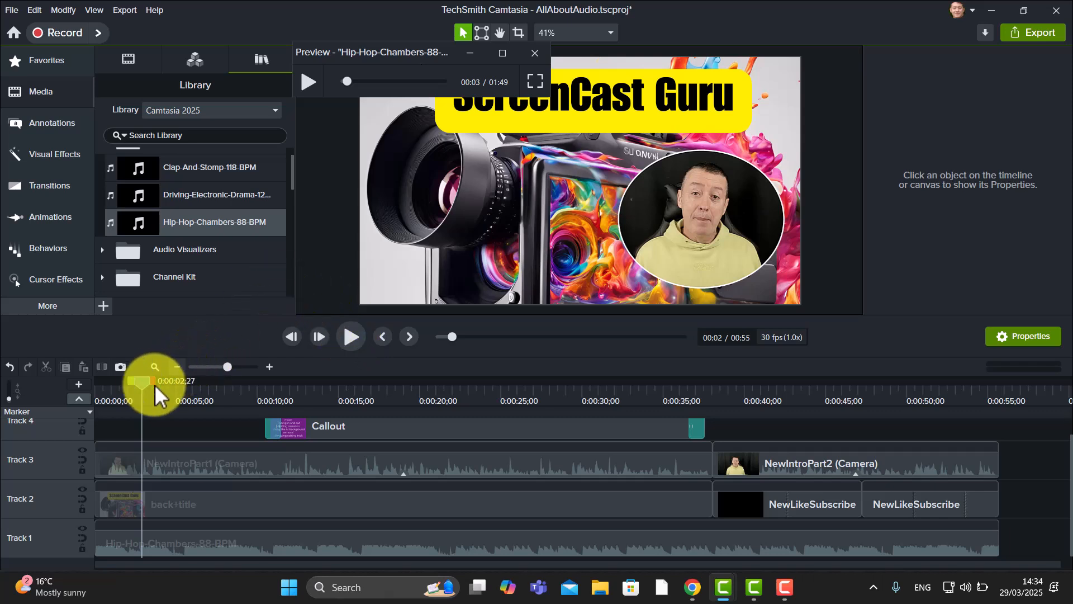
pyautogui.moveTo(143, 382); pyautogui.dragTo(978, 460)
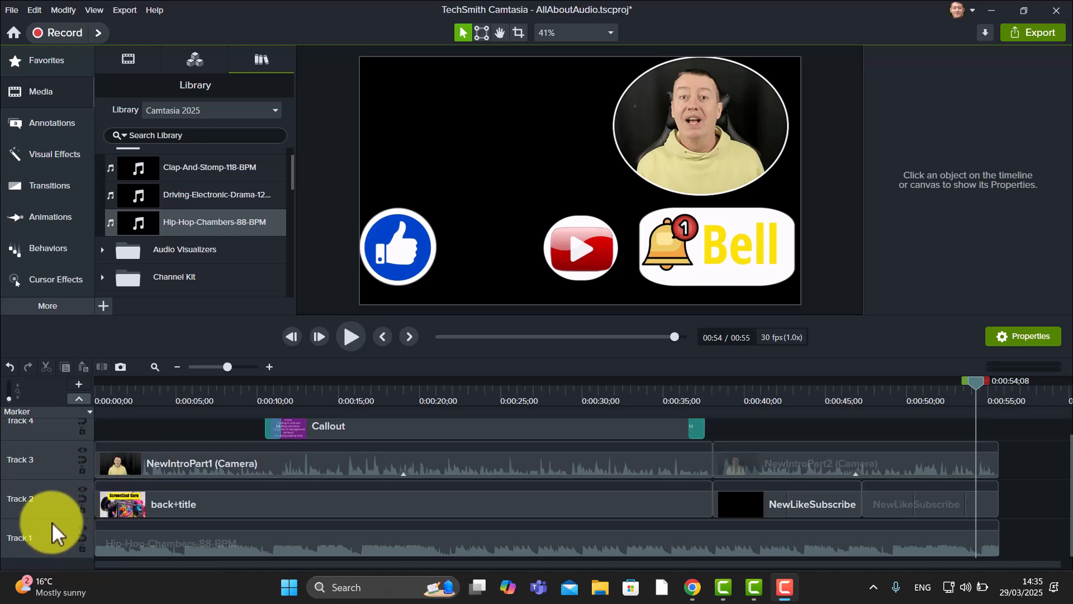
# Step: Lower the volume of the Hip-Hop-Chambers-88-BPM clip to almost silent, enlarging Track 1 for the adjustment and shrinking it again
pyautogui.moveTo(51, 517); pyautogui.dragTo(57, 445)
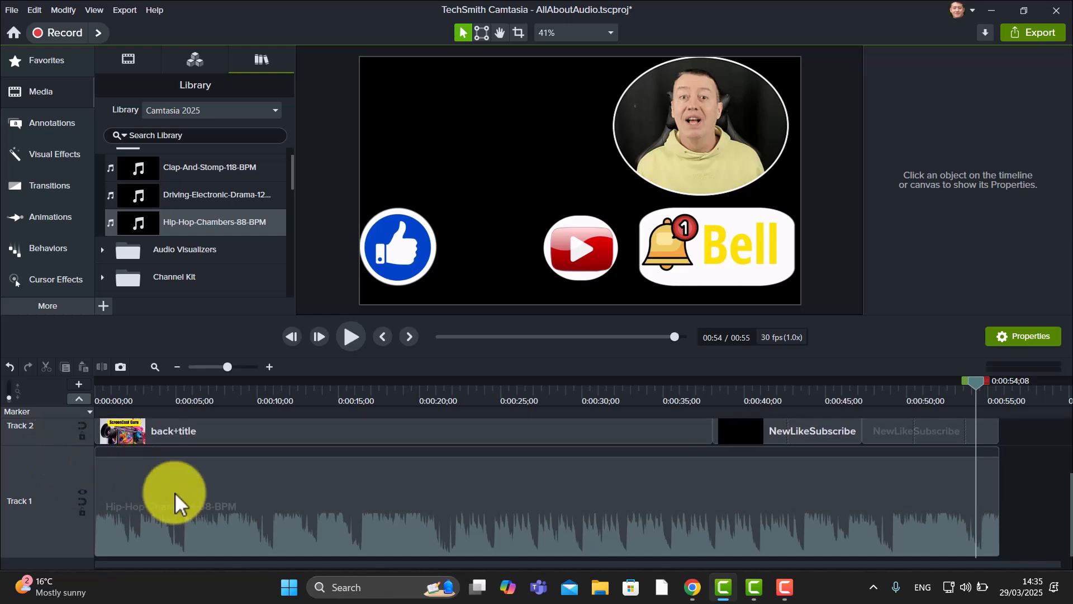
pyautogui.click(297, 532)
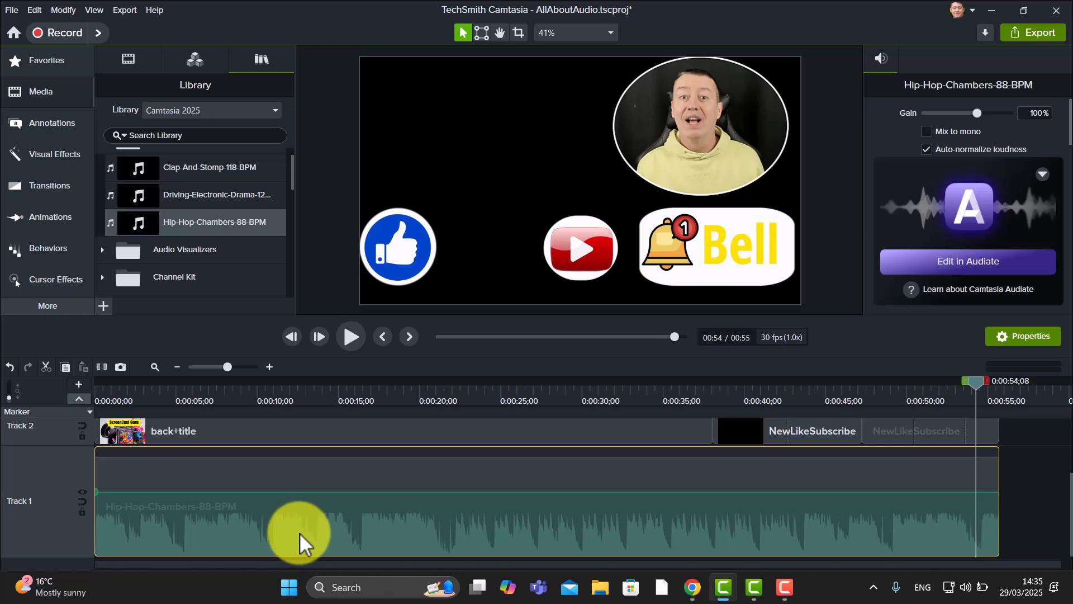
pyautogui.moveTo(393, 492); pyautogui.dragTo(389, 552)
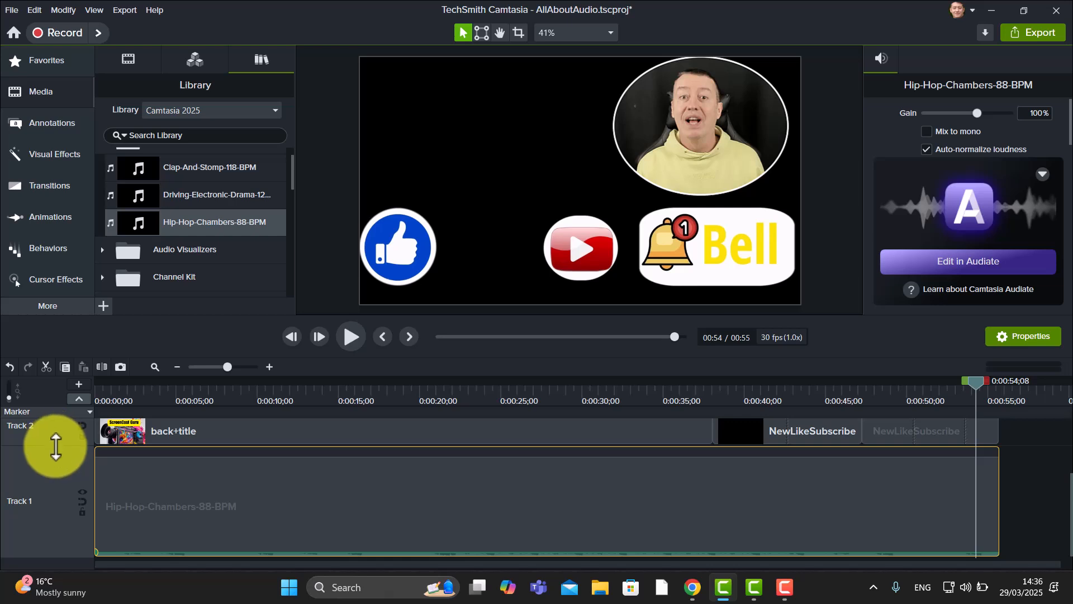
pyautogui.moveTo(56, 447); pyautogui.dragTo(53, 528)
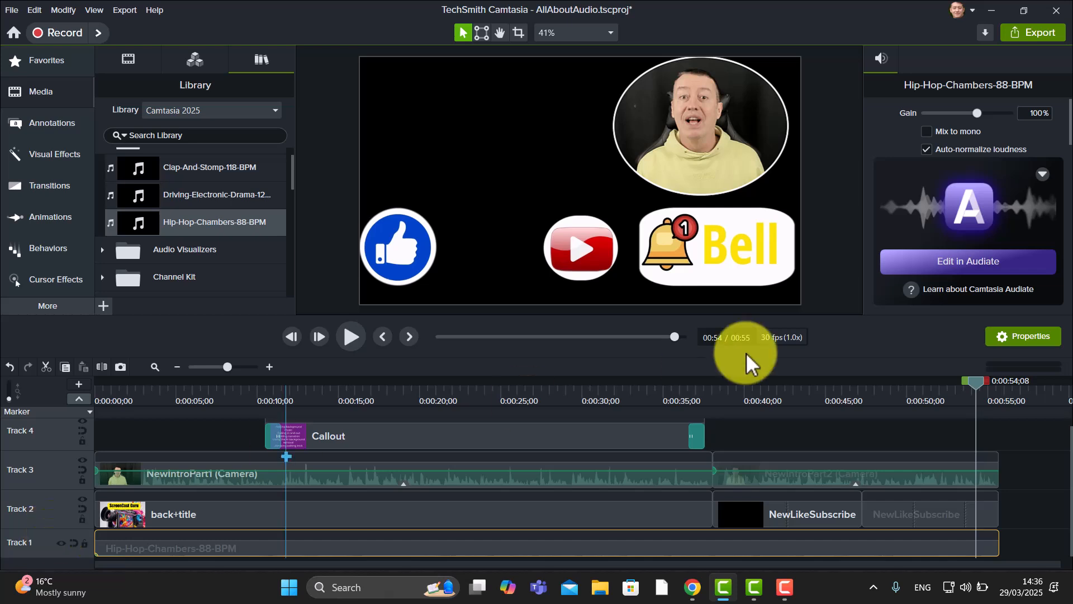
# Step: Replay the opening with the quieter music and move the playhead to 0:00:55;02 near the end of the project
pyautogui.moveTo(978, 382); pyautogui.dragTo(2, 394)
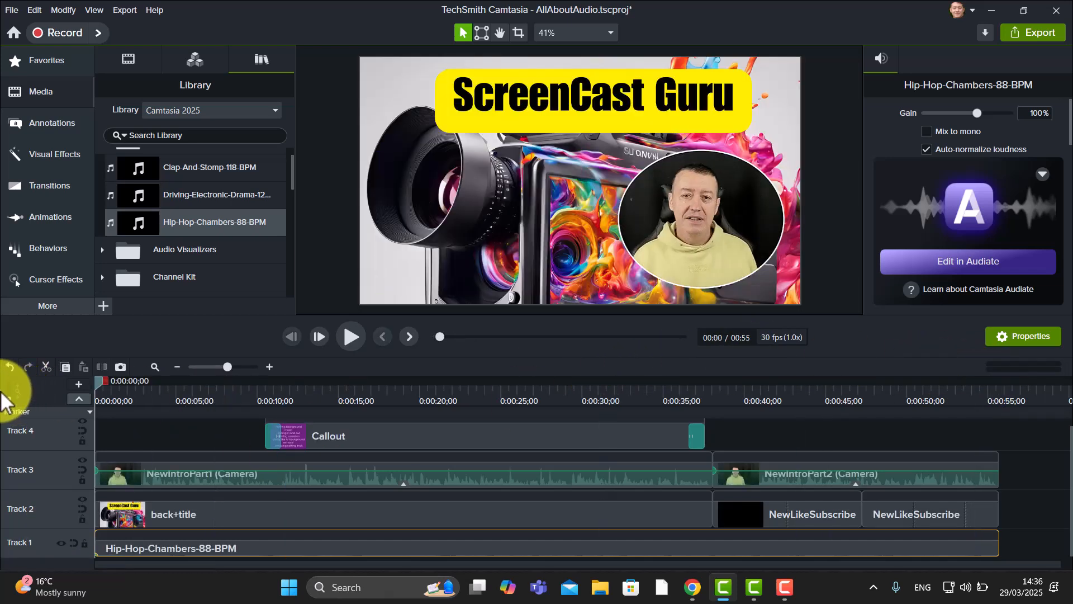
pyautogui.click(351, 336)
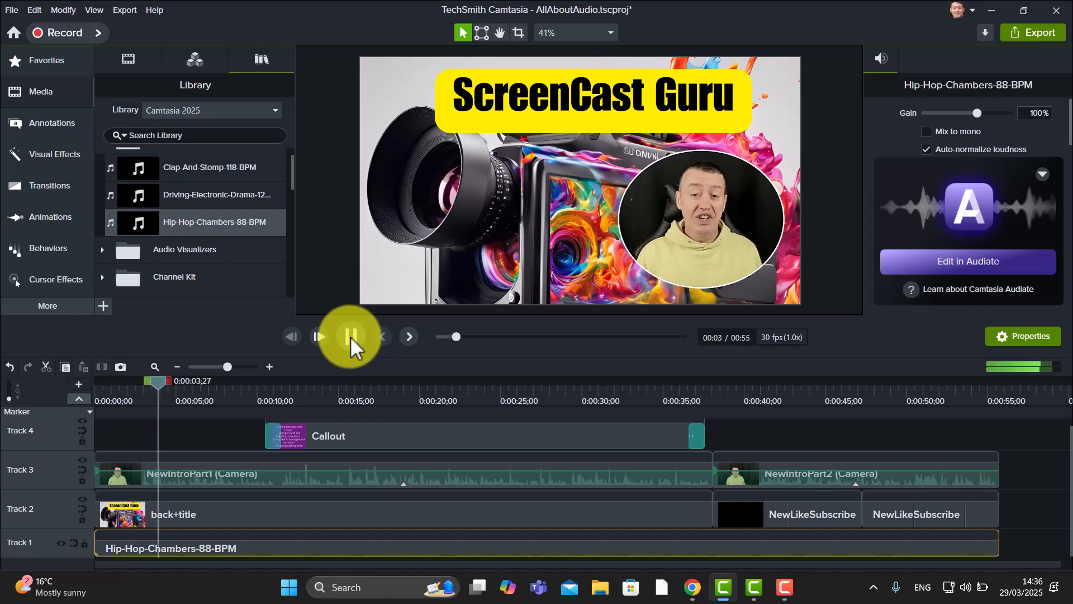
pyautogui.click(350, 336)
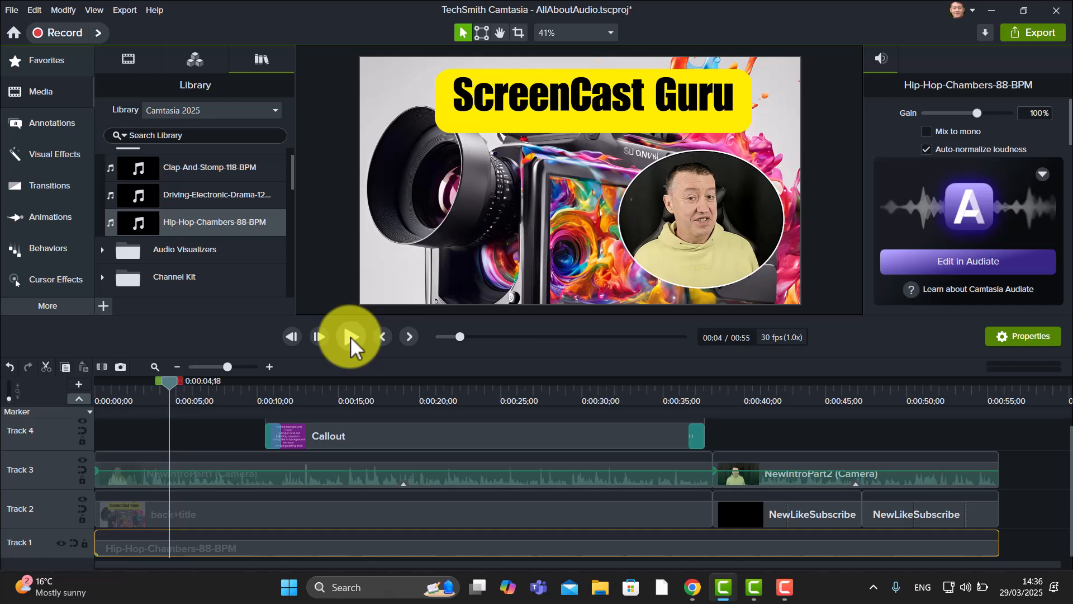
pyautogui.moveTo(171, 385); pyautogui.dragTo(987, 475)
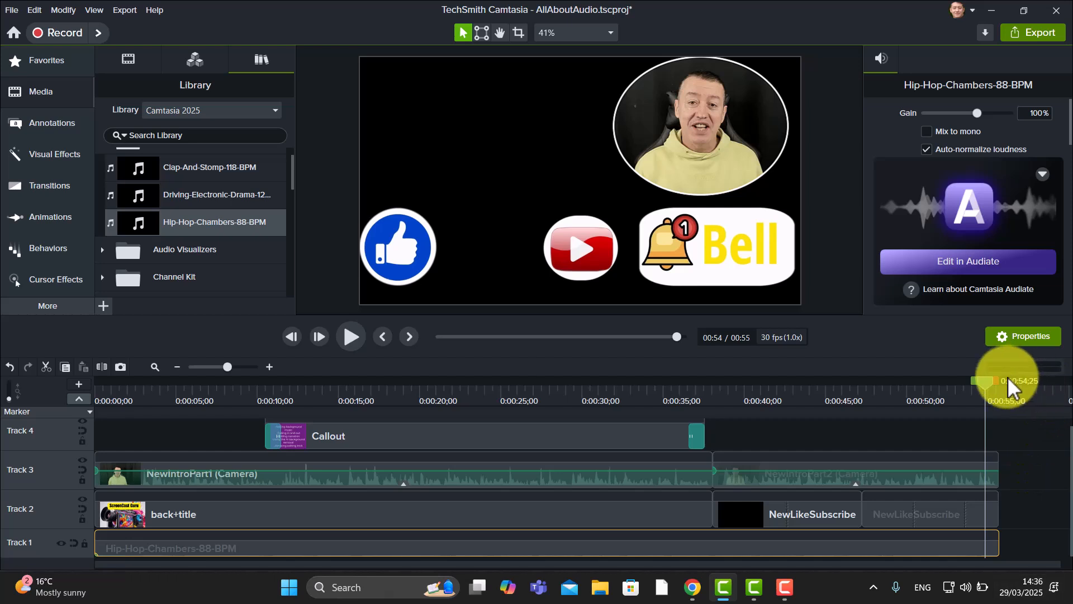
pyautogui.moveTo(985, 382); pyautogui.dragTo(989, 383)
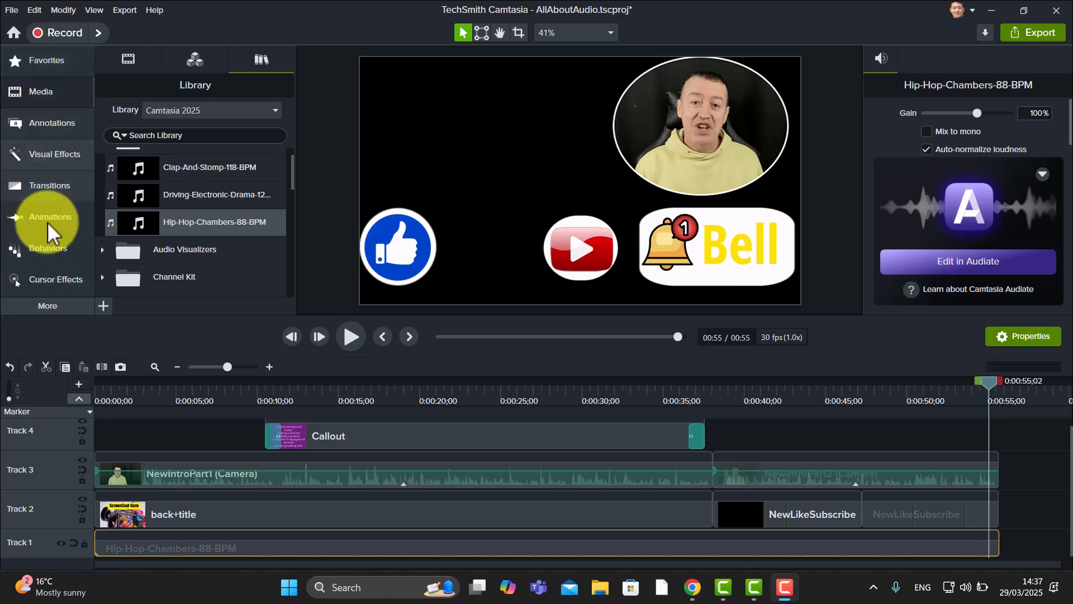
# Step: Add the Fade Out audio effect to the music clip on Track 1 and shorten the fade, enlarging the track to adjust it
pyautogui.click(44, 306)
pyautogui.click(162, 303)
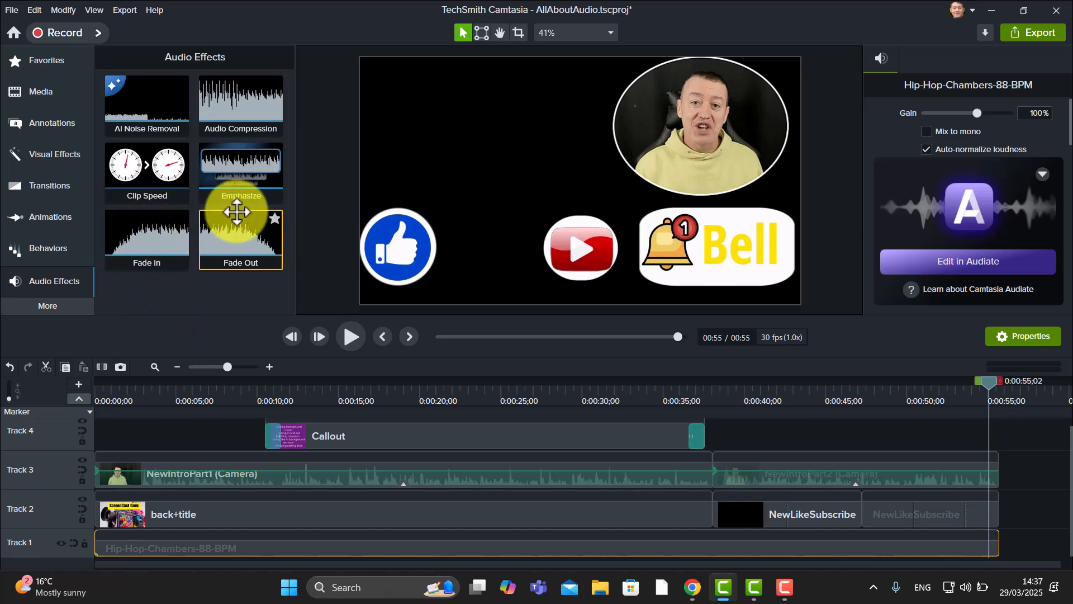
pyautogui.moveTo(232, 212)
pyautogui.mouseDown()
pyautogui.moveTo(228, 232)
pyautogui.moveTo(634, 374)
pyautogui.moveTo(855, 489)
pyautogui.moveTo(988, 540)
pyautogui.mouseUp()
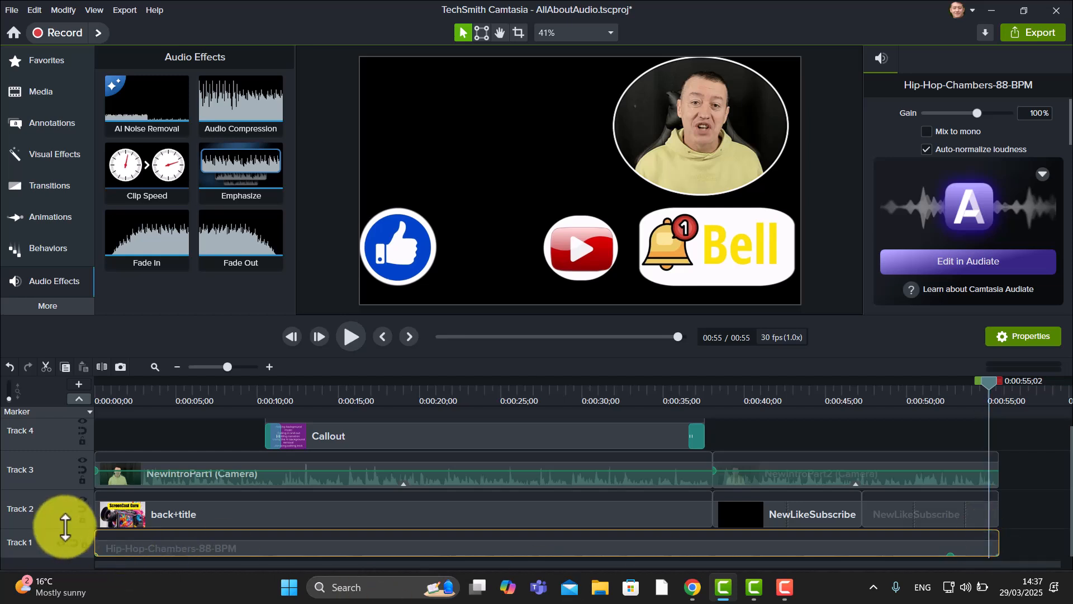
pyautogui.moveTo(64, 527); pyautogui.dragTo(70, 421)
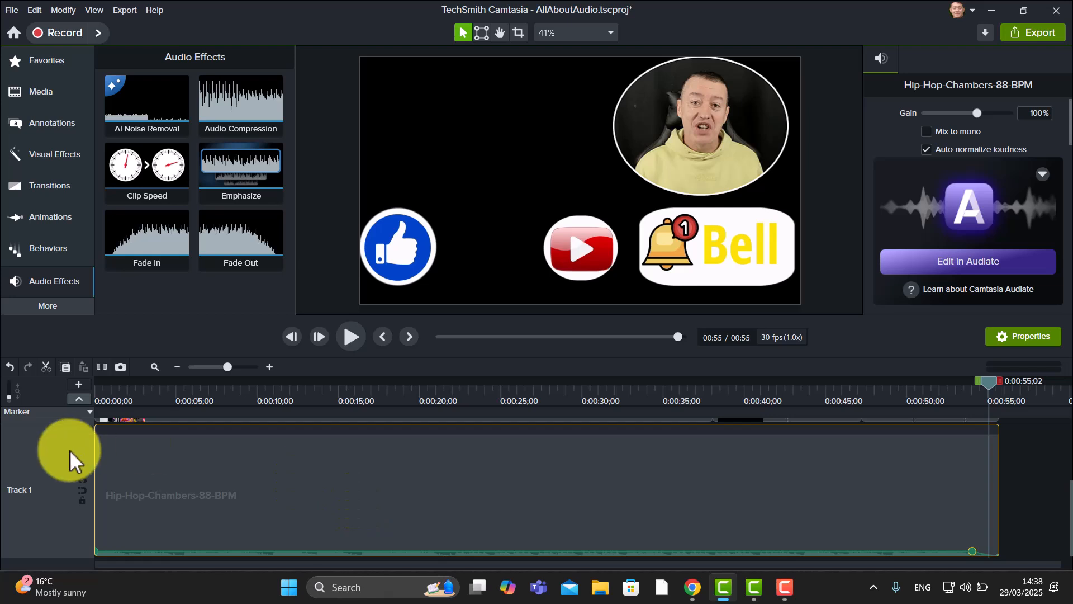
pyautogui.moveTo(60, 420); pyautogui.dragTo(57, 528)
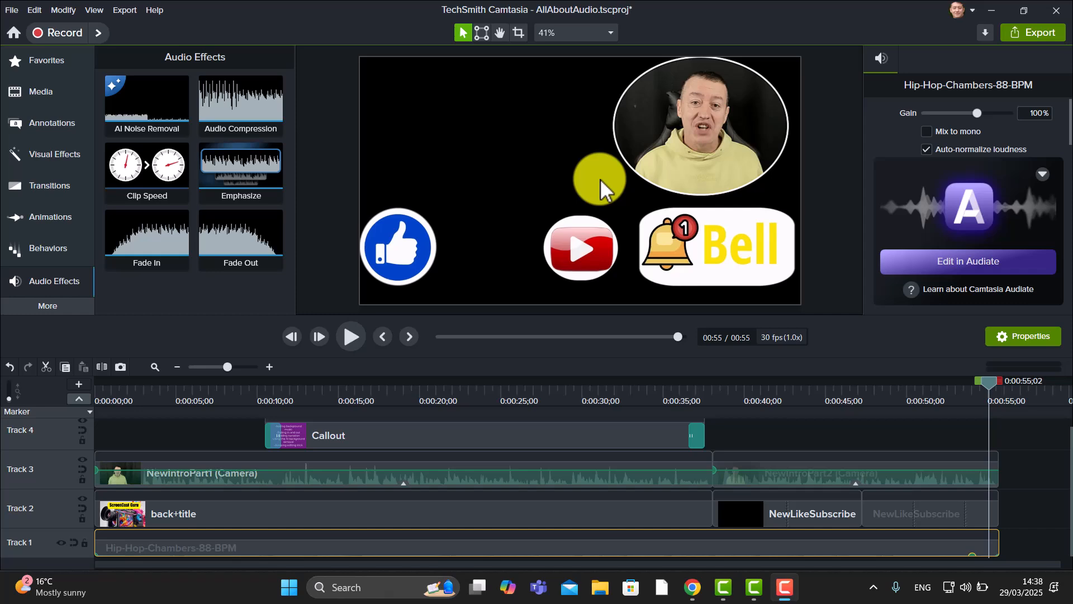
# Step: Open the Camtasia Recorder and dismiss the shortcut conflict message
pyautogui.click(53, 35)
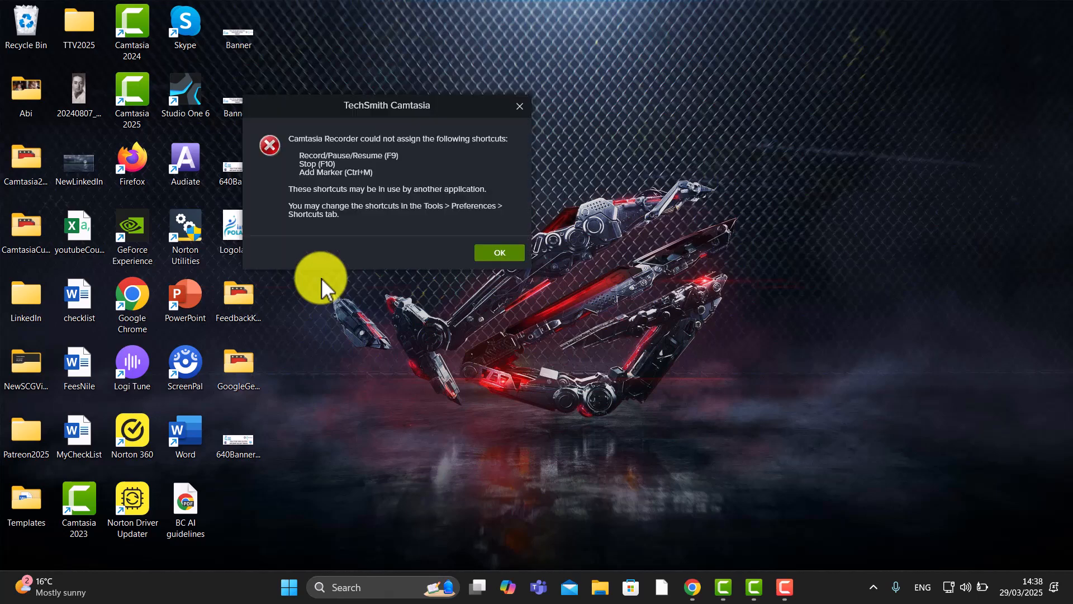
pyautogui.click(495, 249)
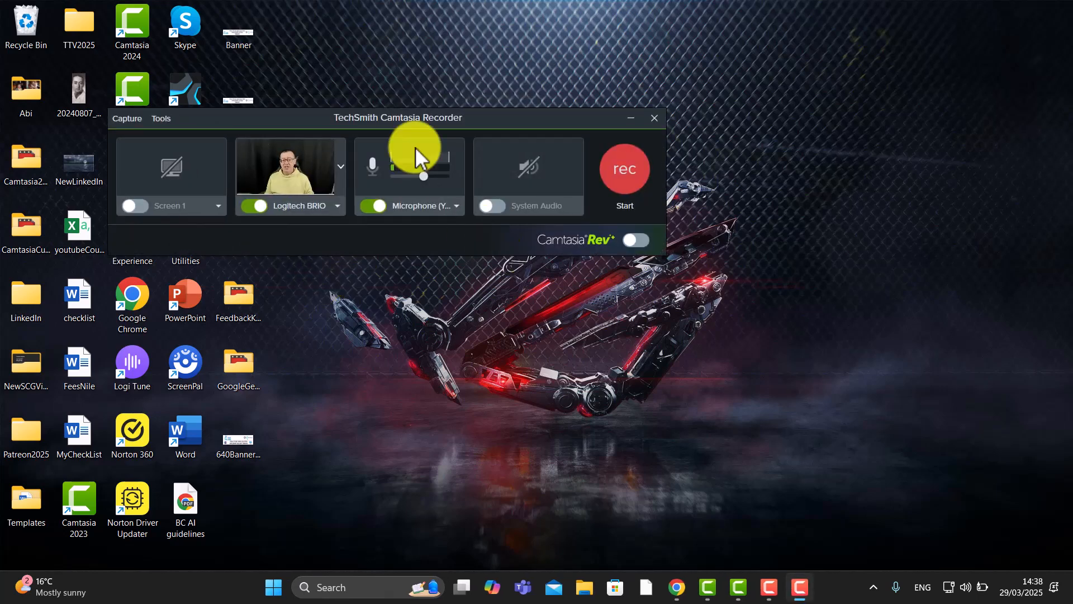
# Step: Move the recorder window toward the middle of the desktop, turn off the Logitech BRIO camera, and enable Screen 1 for recording
pyautogui.moveTo(506, 114); pyautogui.dragTo(648, 209)
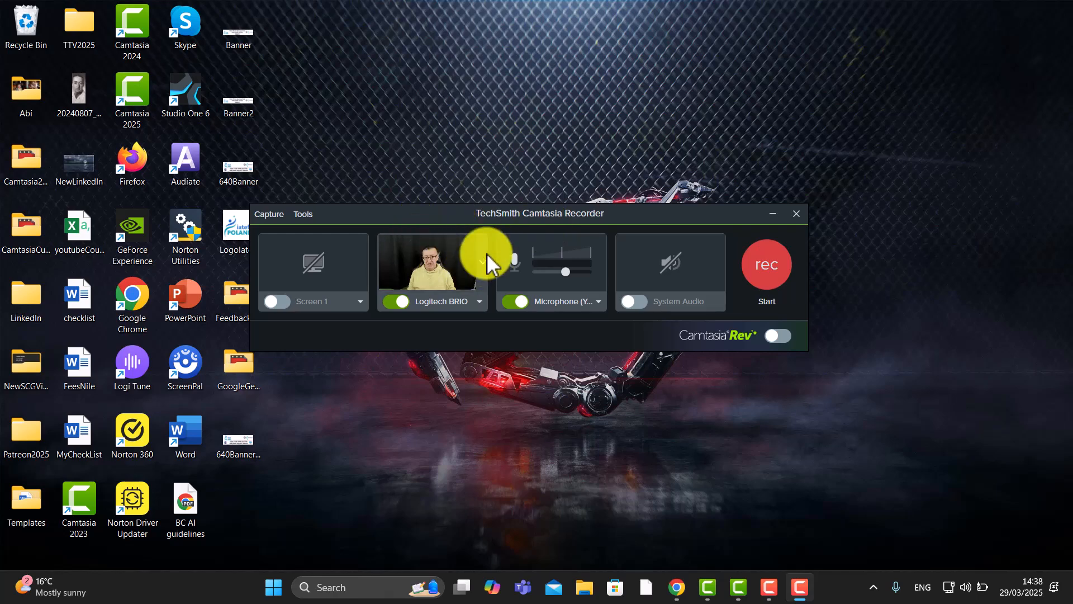
pyautogui.click(390, 301)
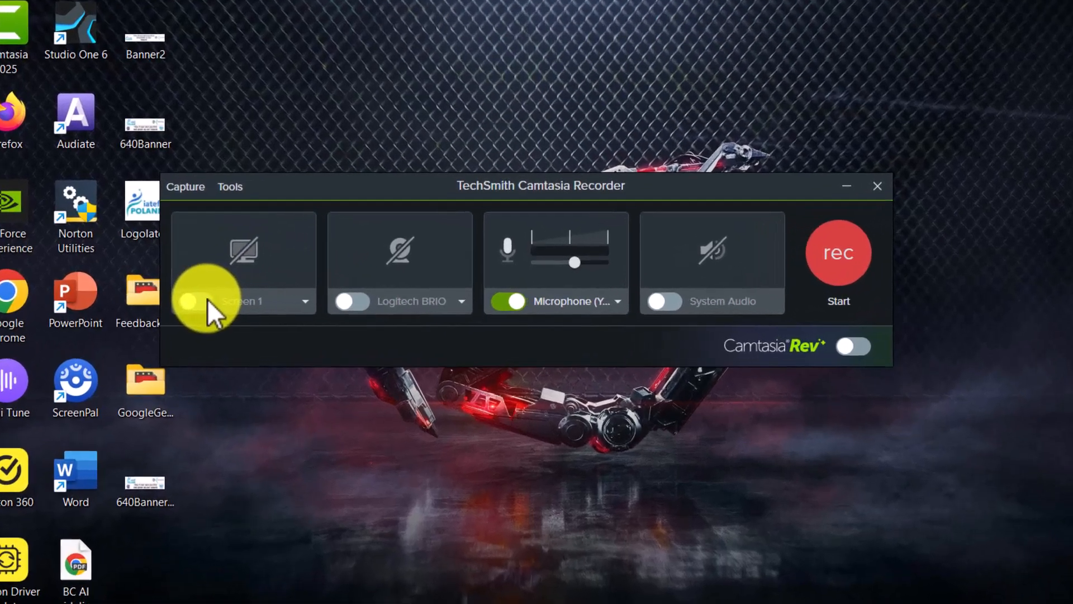
pyautogui.click(207, 300)
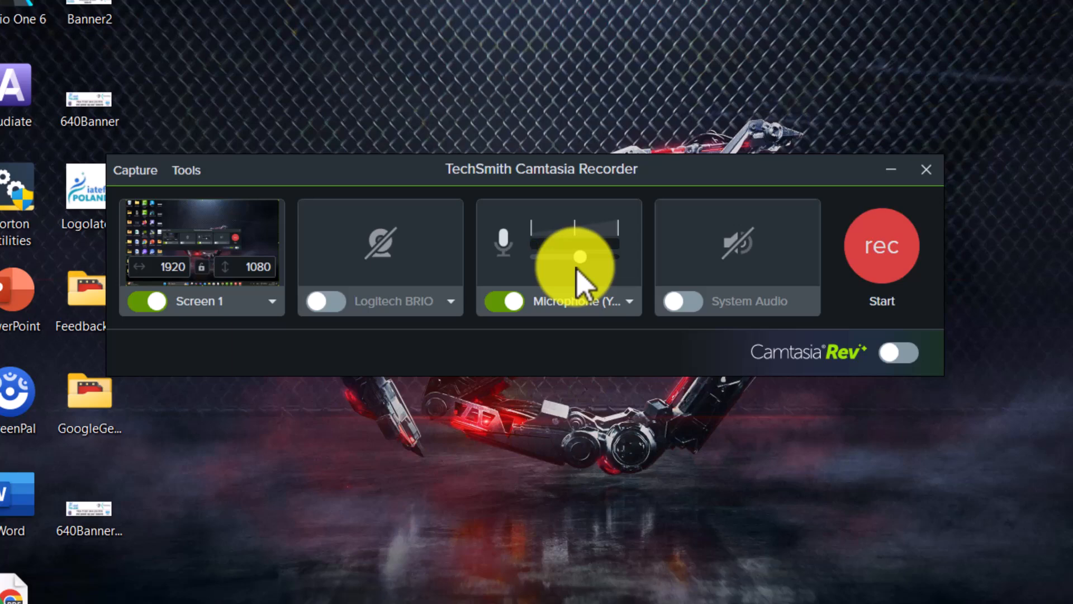
# Step: Enable system audio for the recording, turn off the microphone, and switch system audio off again
pyautogui.click(683, 302)
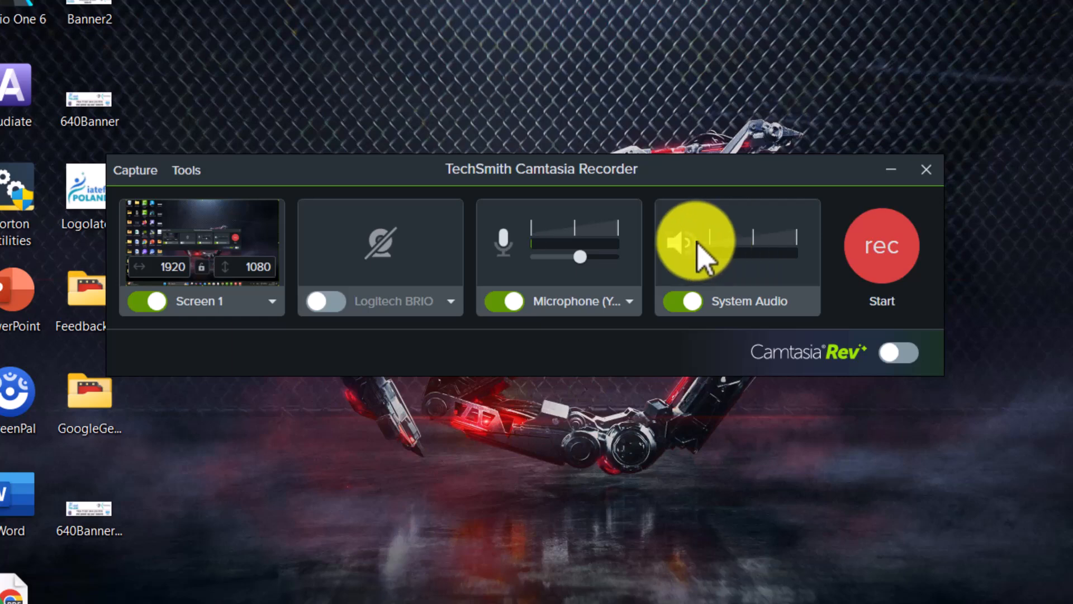
pyautogui.click(499, 303)
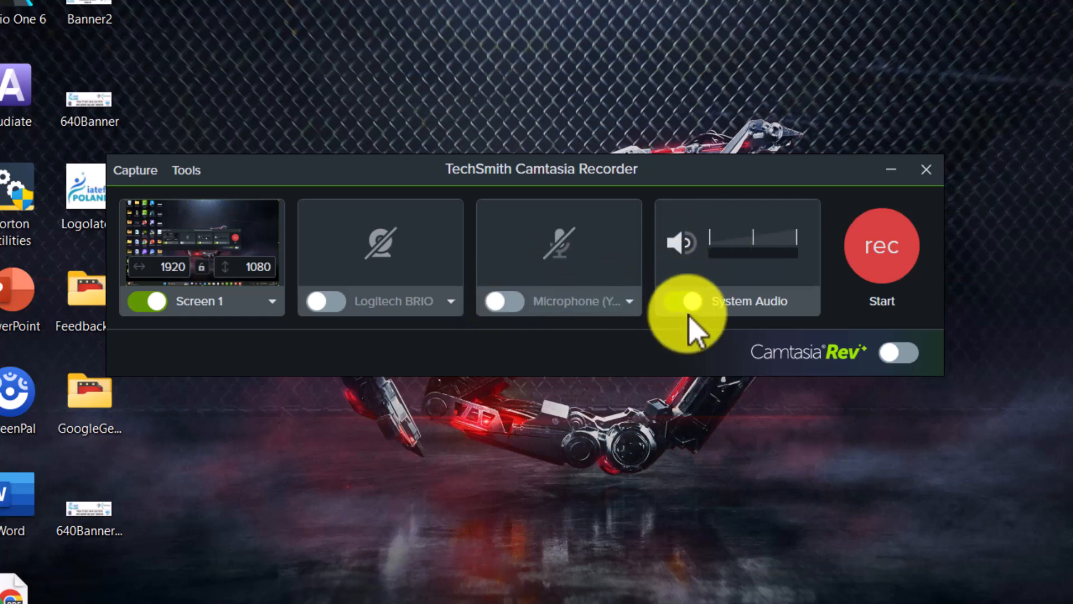
pyautogui.click(676, 302)
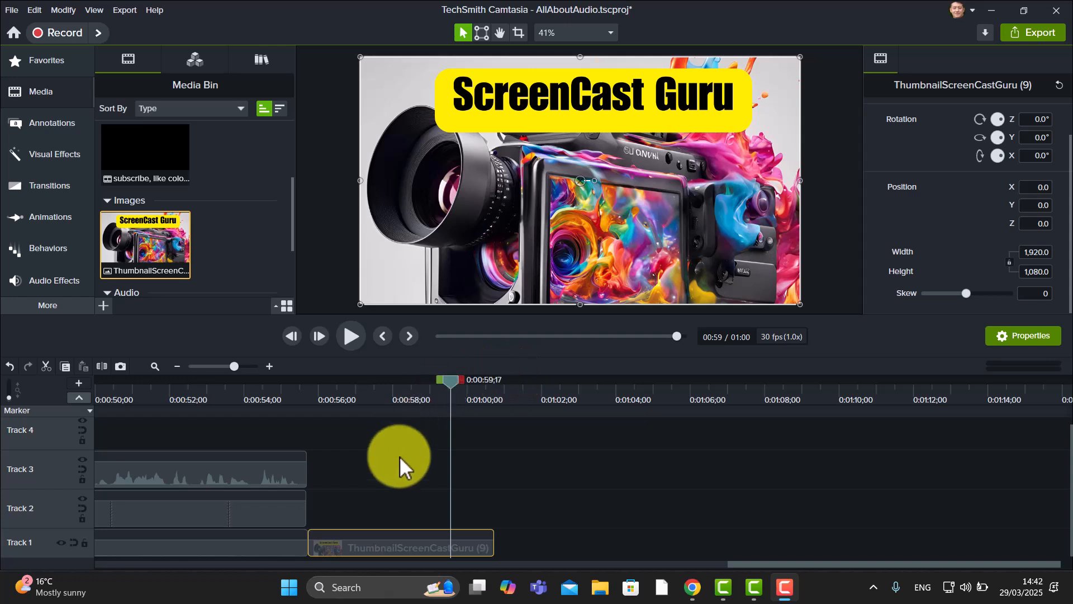
# Step: Move the playhead to 0:00:55;22 at the thumbnail image's start and open Voice Narration with Microphone (Yeti Stereo Microphone) as the input
pyautogui.moveTo(454, 389); pyautogui.dragTo(308, 402)
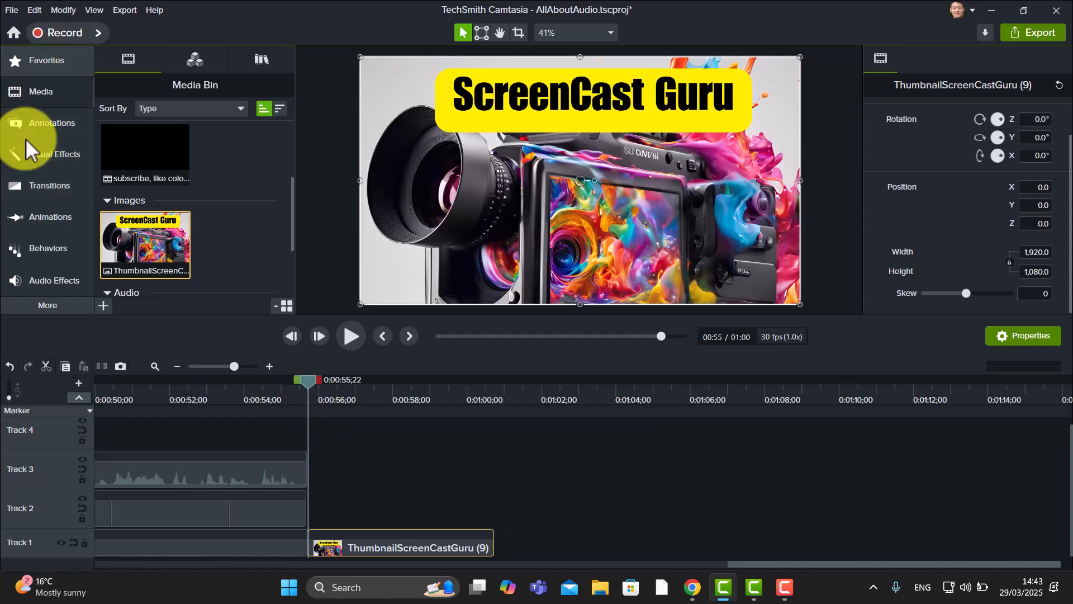
pyautogui.click(44, 301)
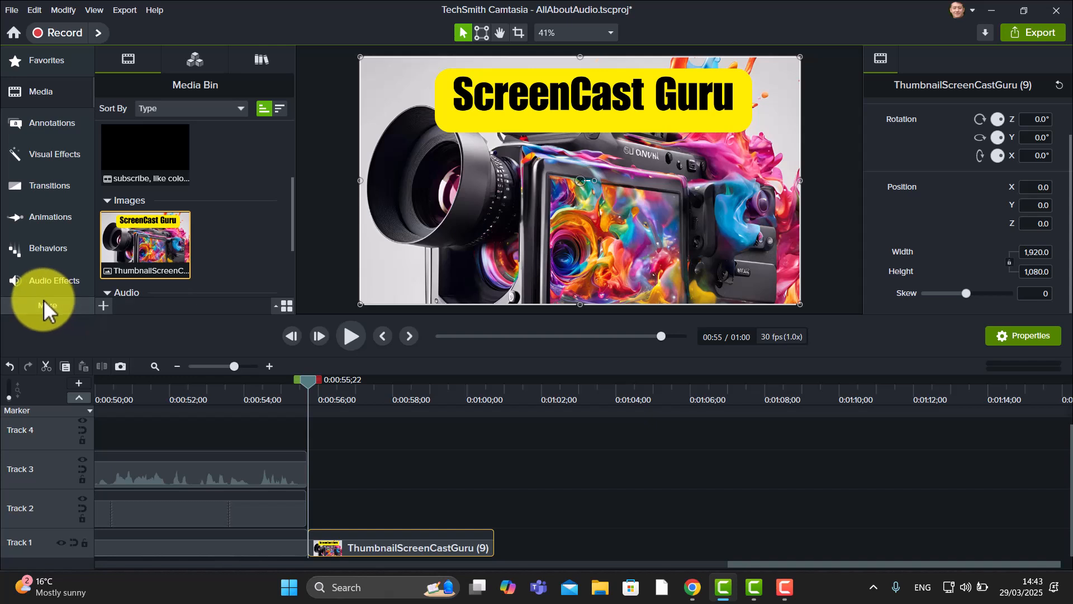
pyautogui.click(155, 333)
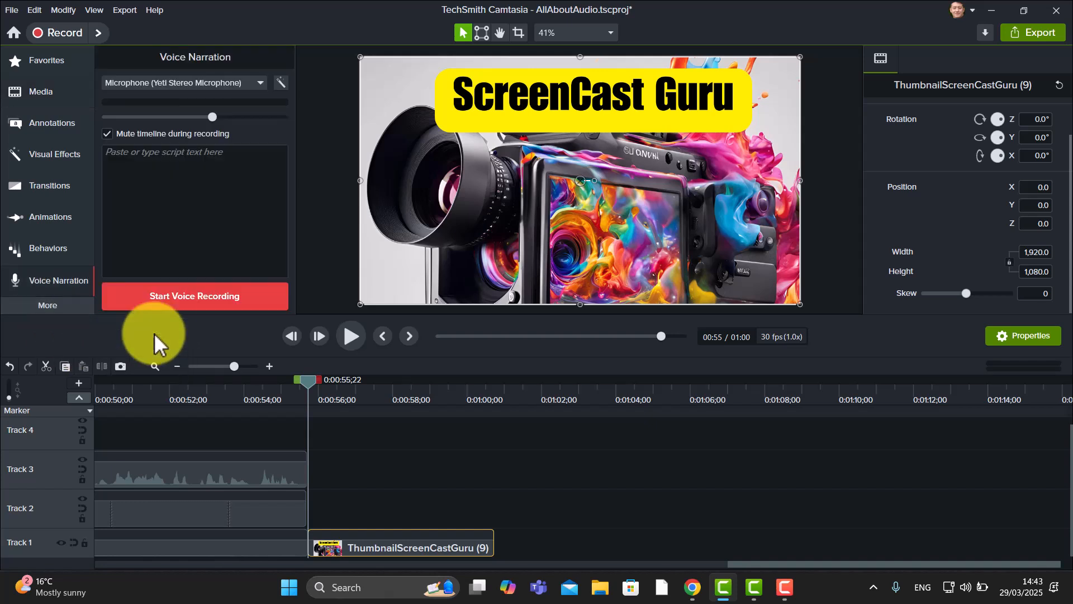
pyautogui.click(261, 80)
pyautogui.click(160, 115)
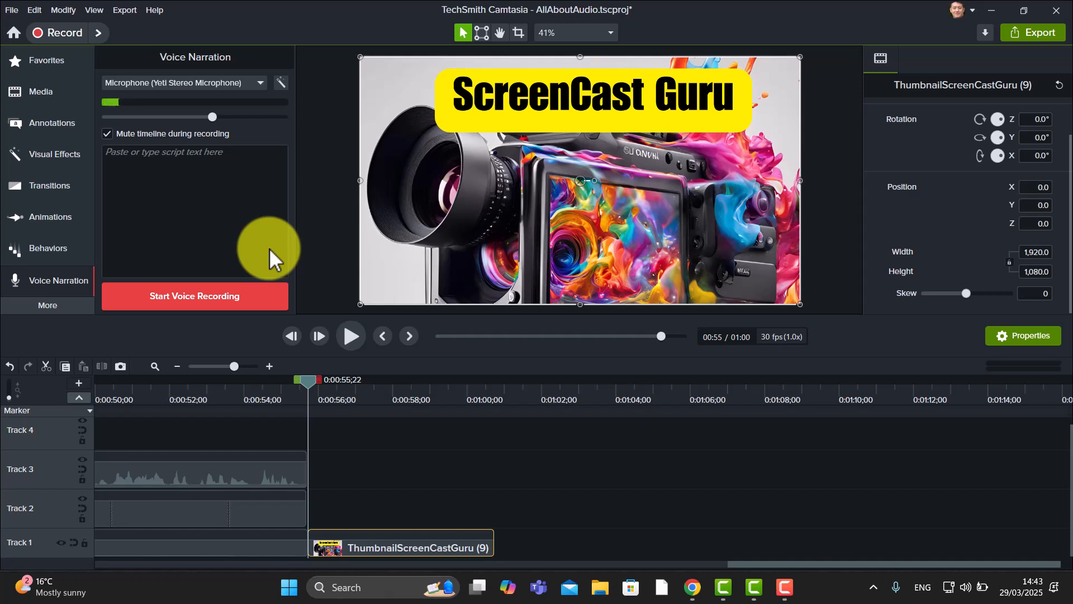
# Step: Record a short voice narration over the thumbnail image with the timeline muted and save it as a WAV file under the suggested name
pyautogui.click(170, 294)
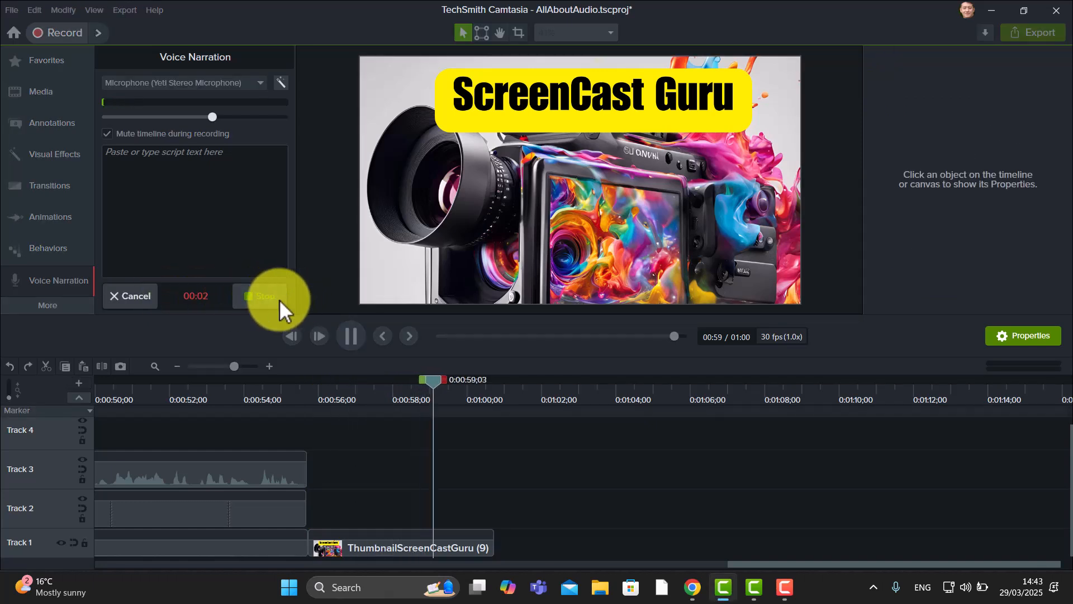
pyautogui.click(264, 298)
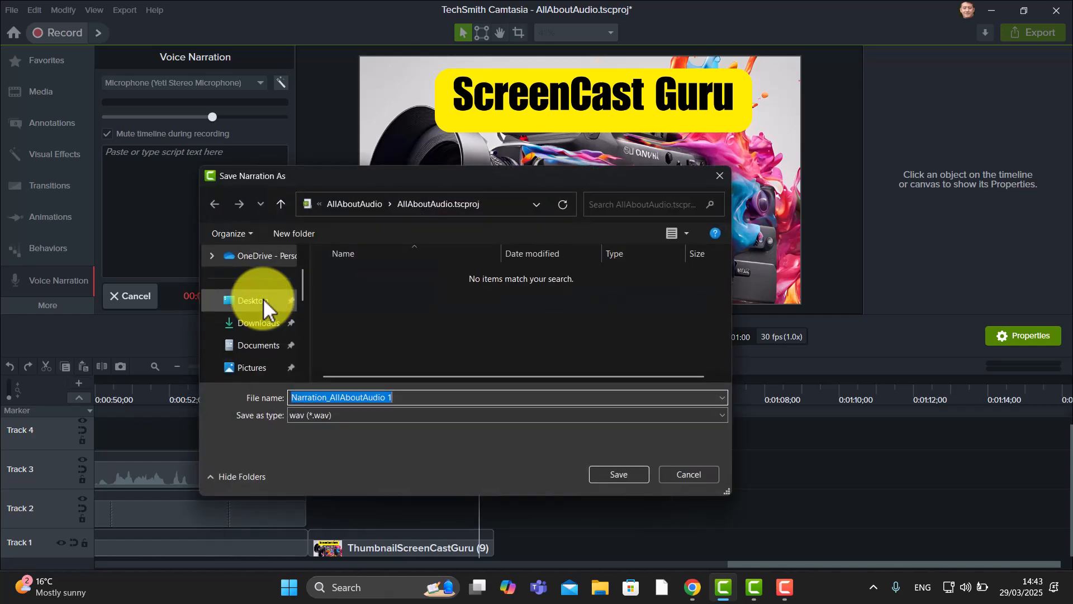
pyautogui.click(624, 475)
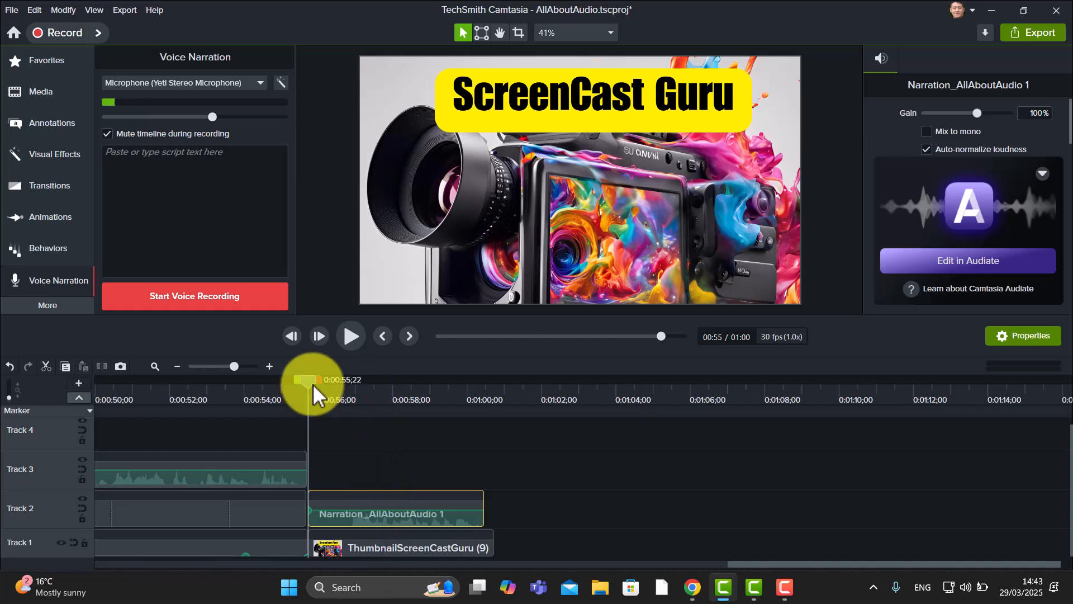
pyautogui.moveTo(236, 365); pyautogui.dragTo(238, 364)
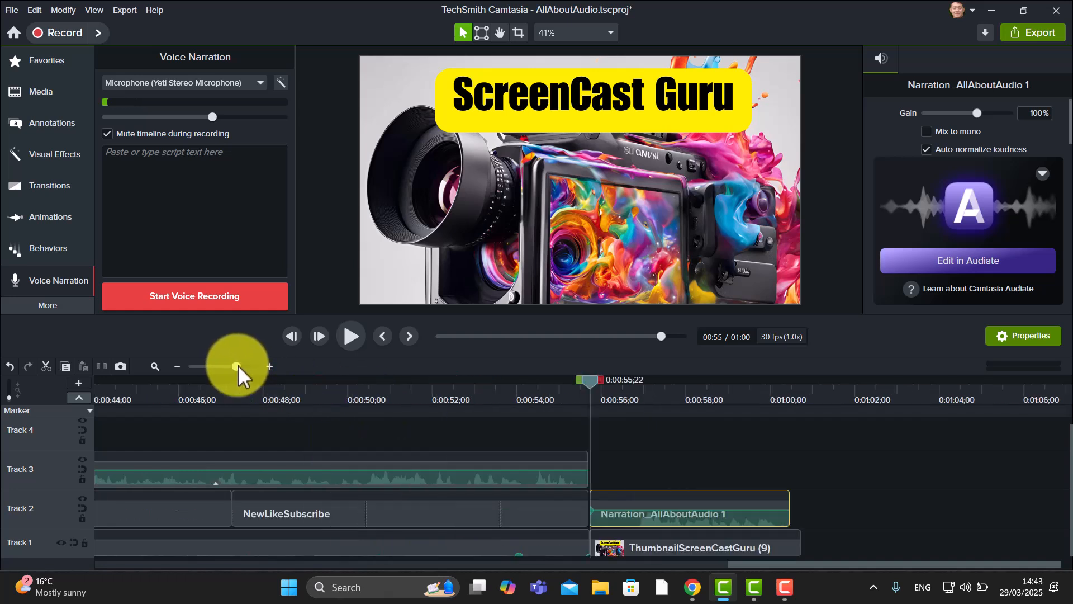
pyautogui.moveTo(751, 385); pyautogui.dragTo(800, 392)
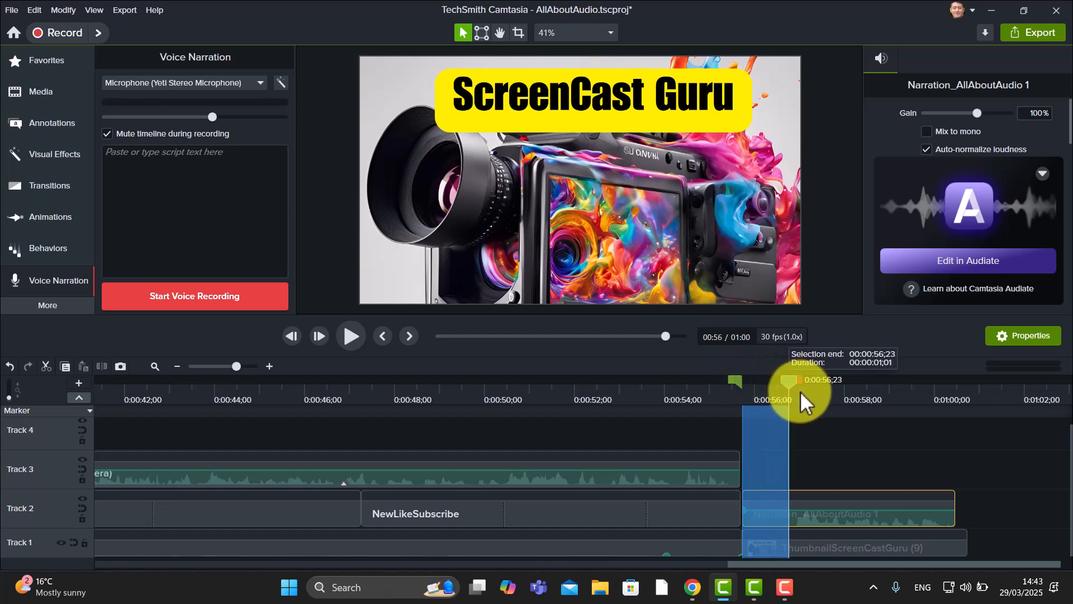
pyautogui.rightClick(767, 499)
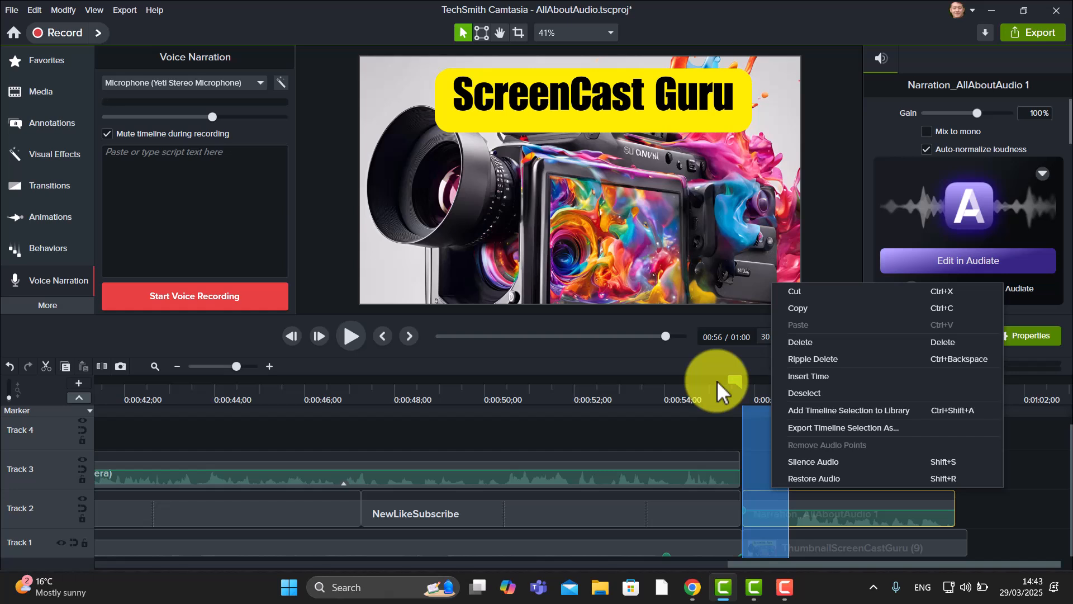
pyautogui.click(664, 429)
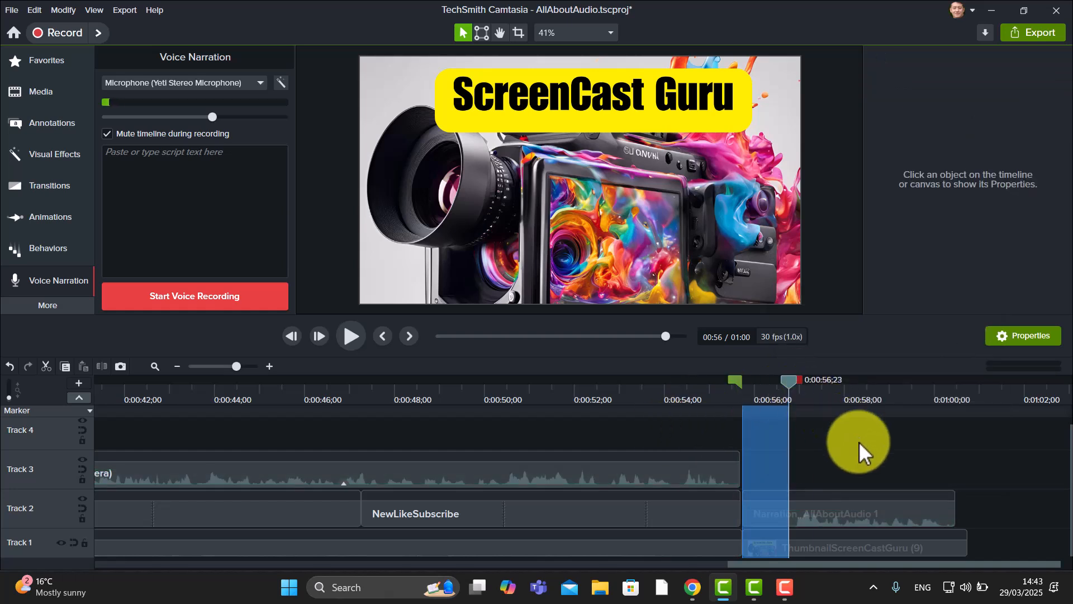
pyautogui.click(843, 522)
pyautogui.click(906, 467)
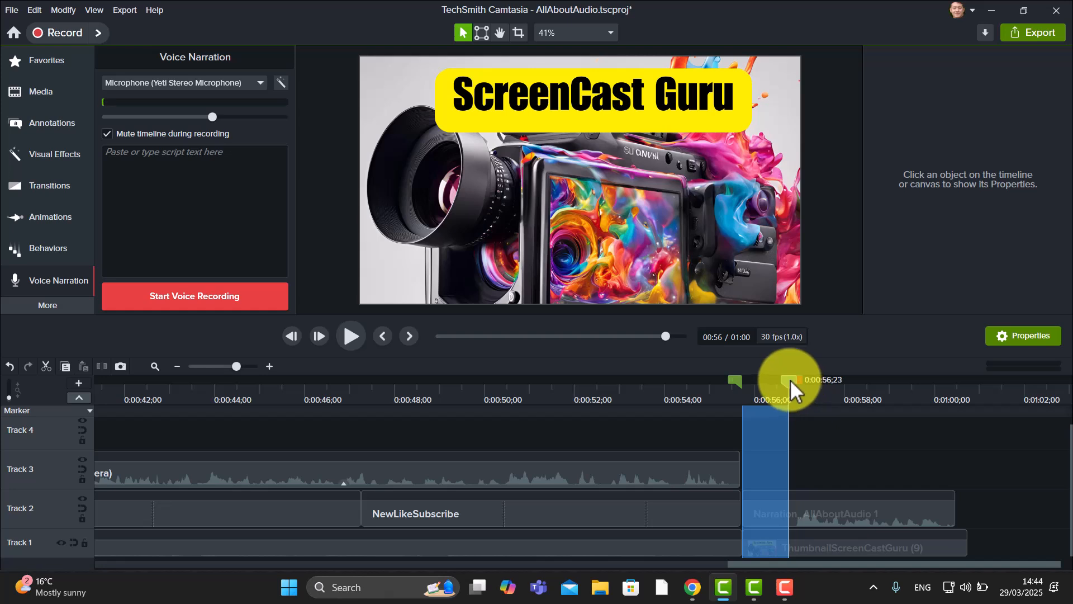
# Step: Split the narration clip at 0:00:56;24, delete its silent opening, and move the remainder back against the NewLikeSubscribe clip on Track 2
pyautogui.moveTo(791, 380)
pyautogui.mouseDown()
pyautogui.moveTo(736, 383)
pyautogui.moveTo(792, 394)
pyautogui.mouseUp()
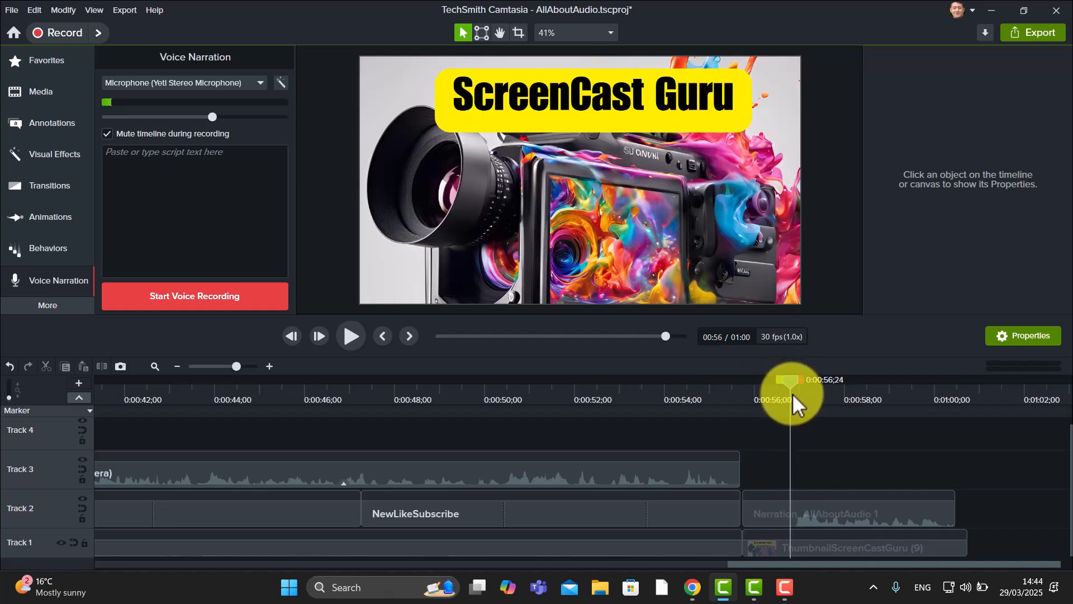
pyautogui.click(775, 512)
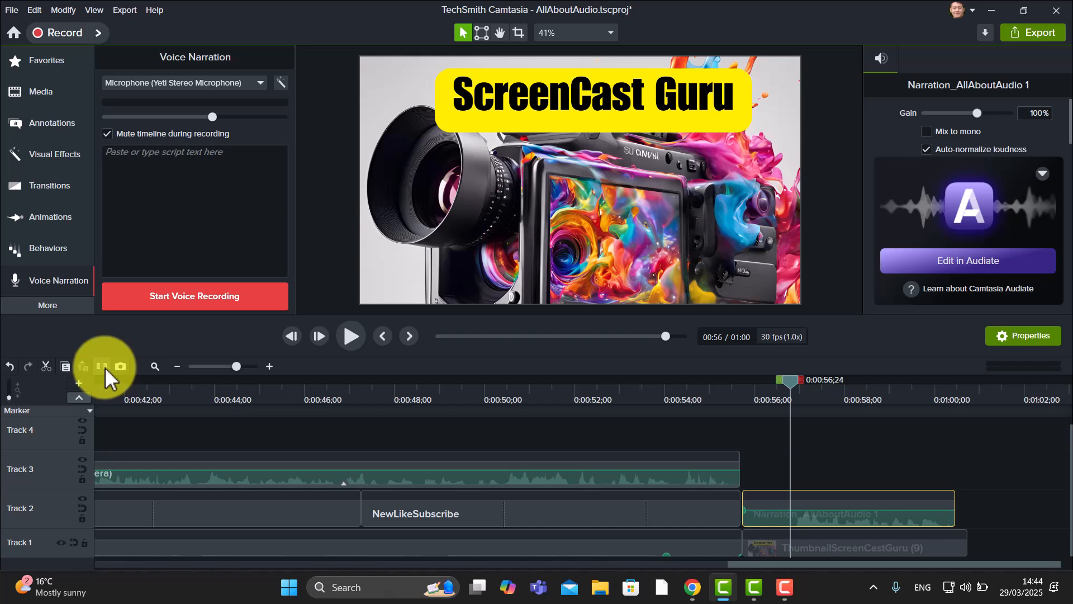
pyautogui.click(105, 368)
pyautogui.click(764, 511)
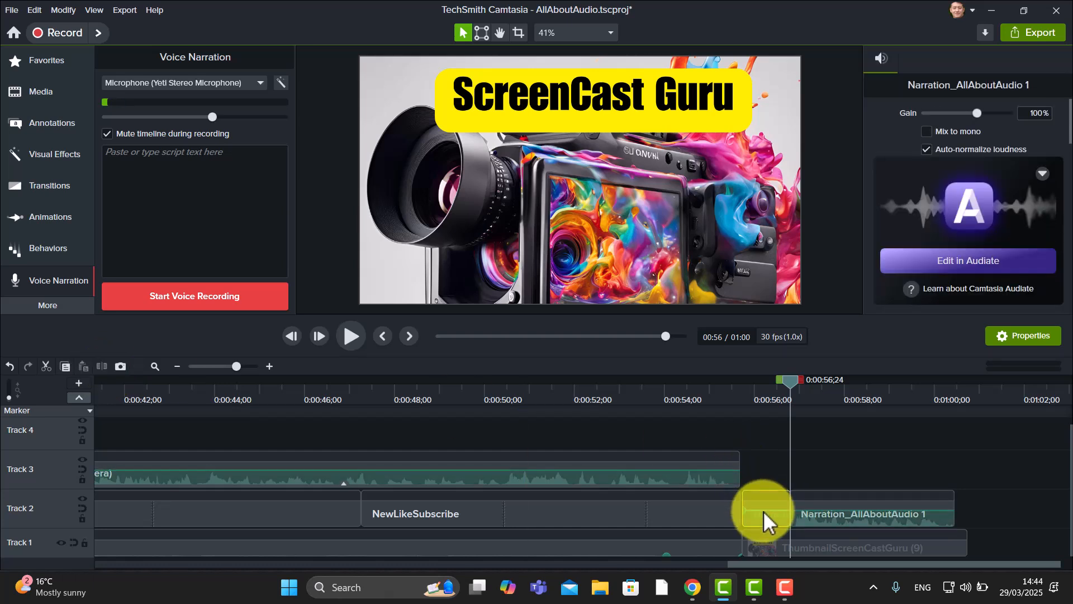
pyautogui.press('Delete')
pyautogui.moveTo(841, 515); pyautogui.dragTo(779, 521)
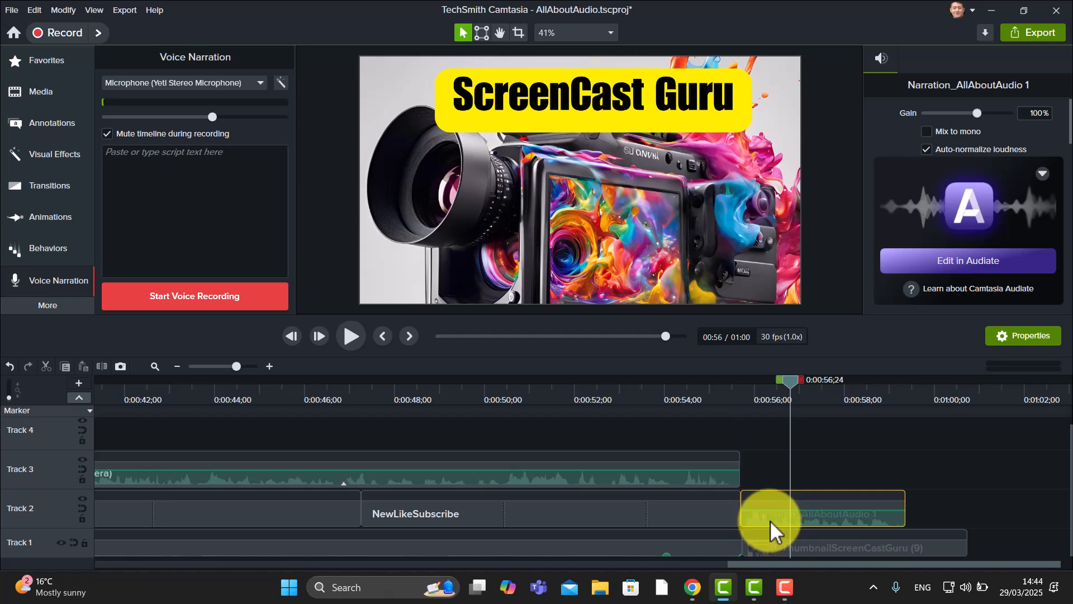
# Step: Play the transition into the trimmed narration from 0:00:55;14 and stop playback after the narration ends
pyautogui.moveTo(789, 380); pyautogui.dragTo(728, 394)
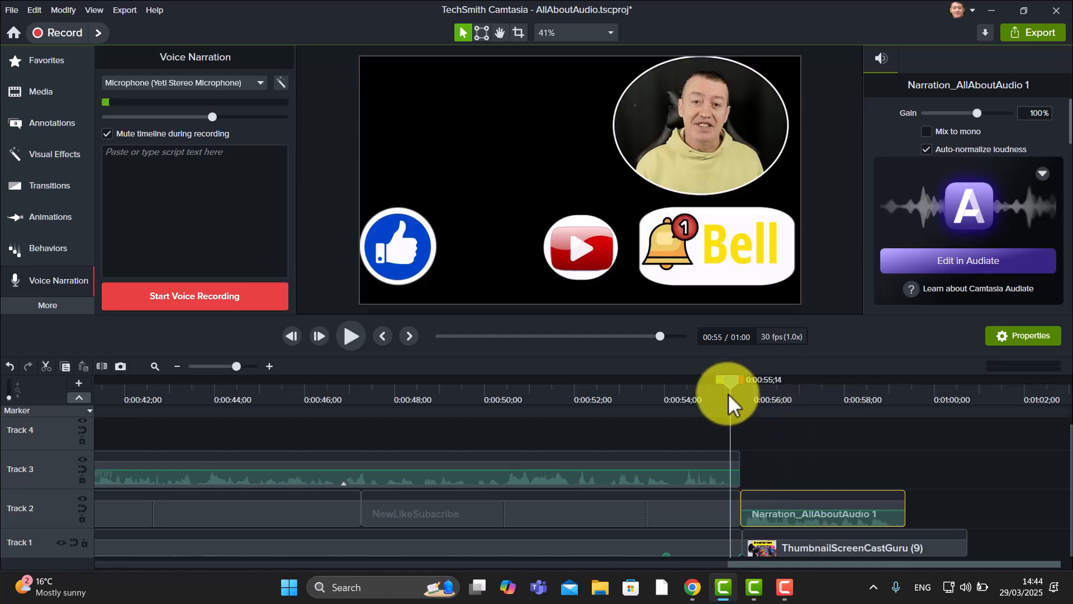
pyautogui.click(349, 335)
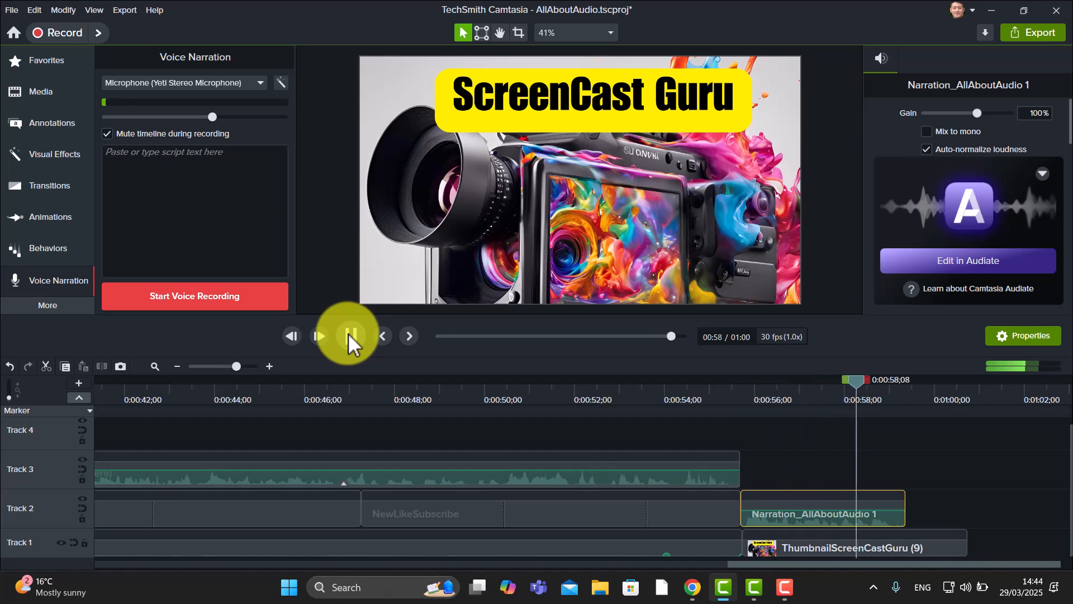
pyautogui.click(349, 335)
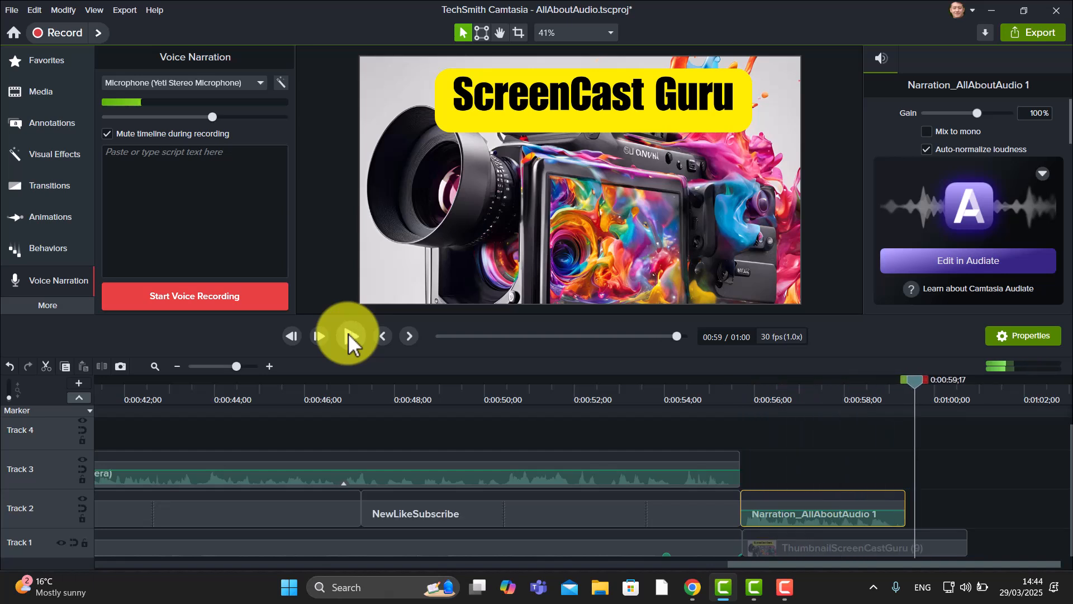